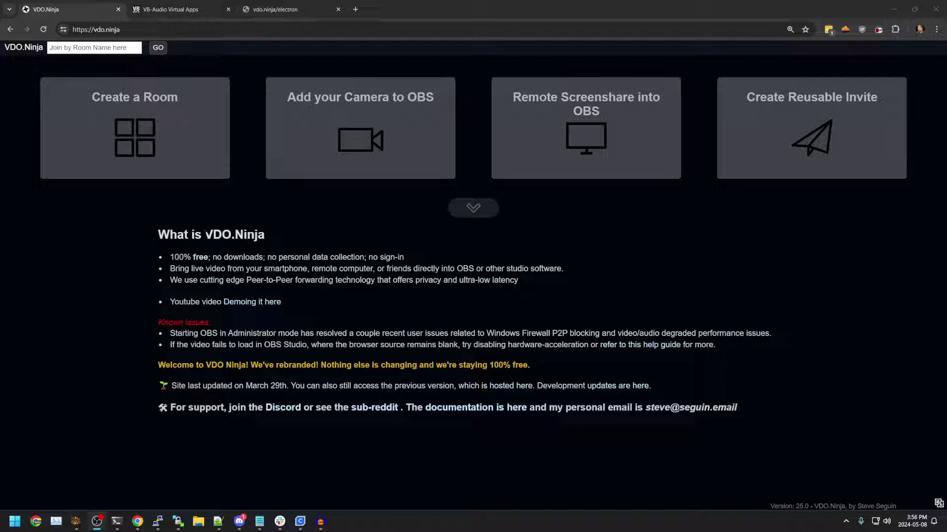
Check the virtual audio cable download page, then return to the VDO.Ninja home page.
left_click(170, 9)
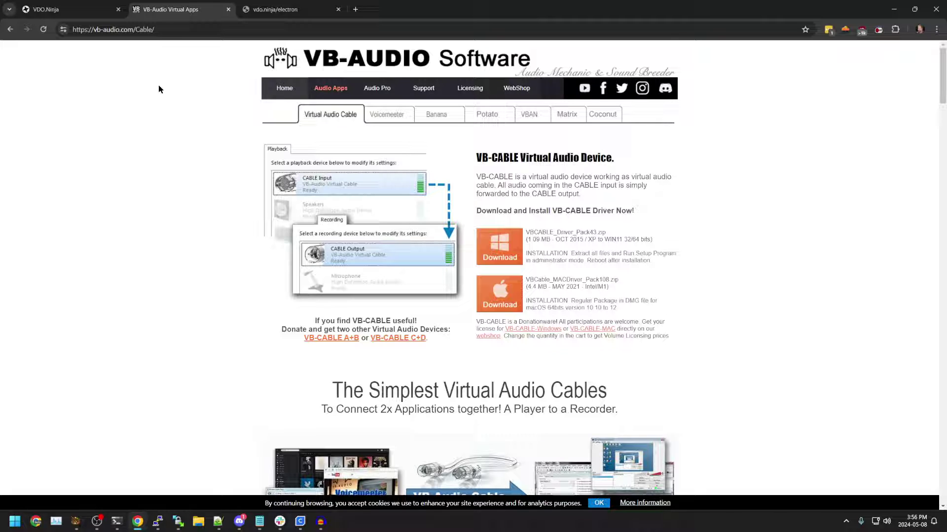
left_click(63, 7)
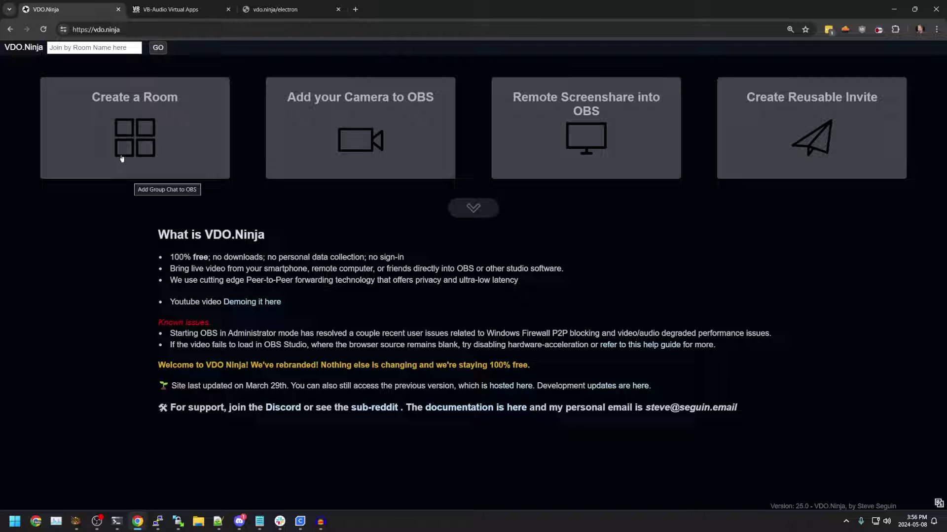
Create a room with a random name, director also performing, and enter its control center.
left_click(122, 159)
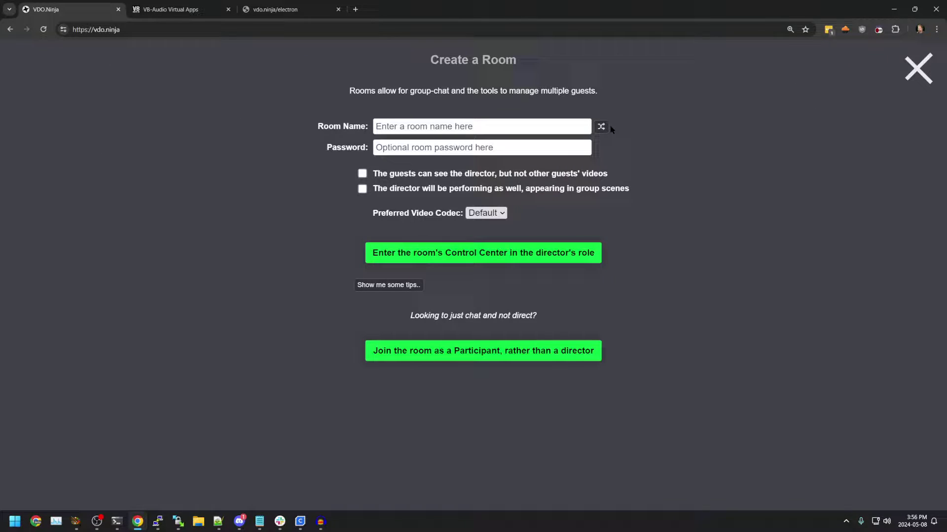
left_click(601, 127)
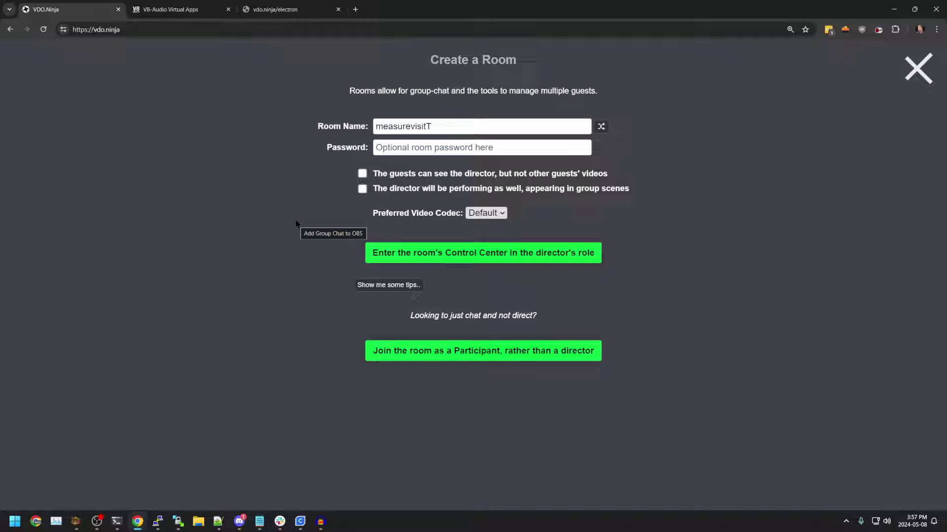
left_click(361, 189)
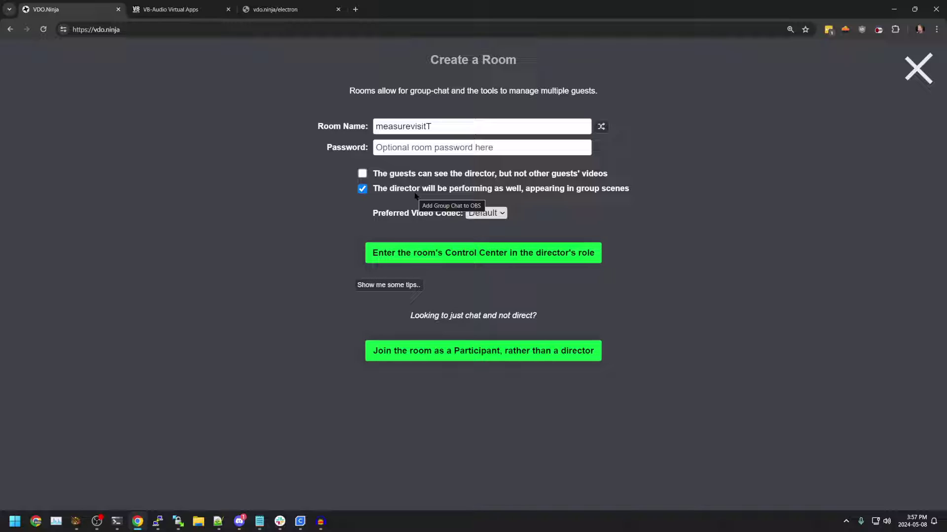
left_click(402, 255)
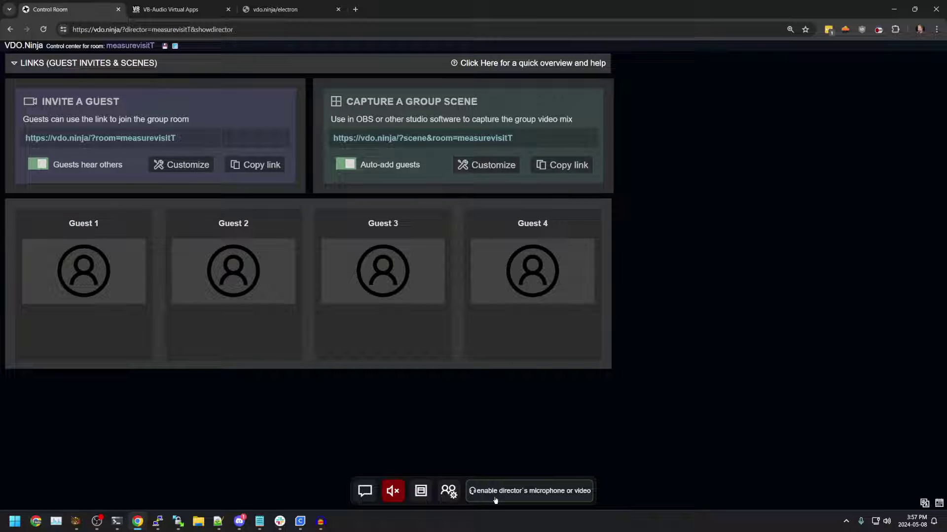
Enable the director's camera and mic and set the video source to Cam Link.
left_click(513, 494)
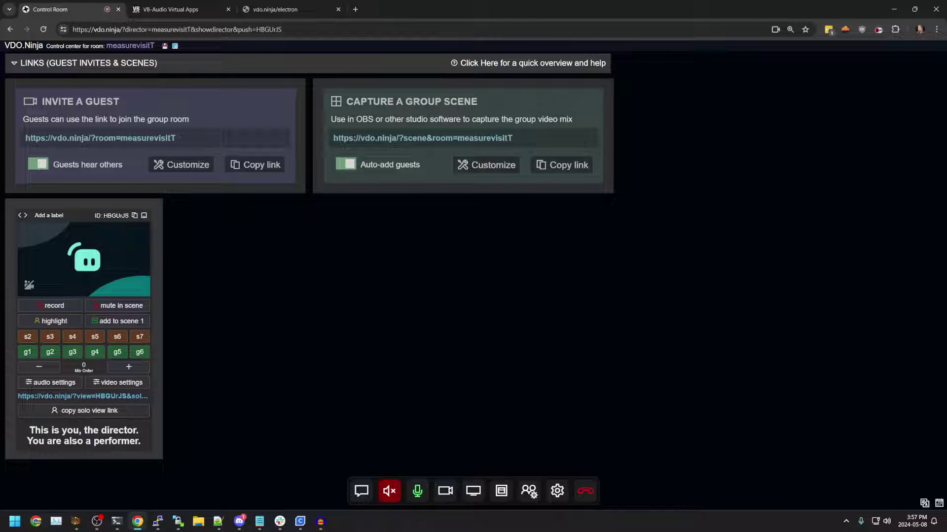
left_click(557, 492)
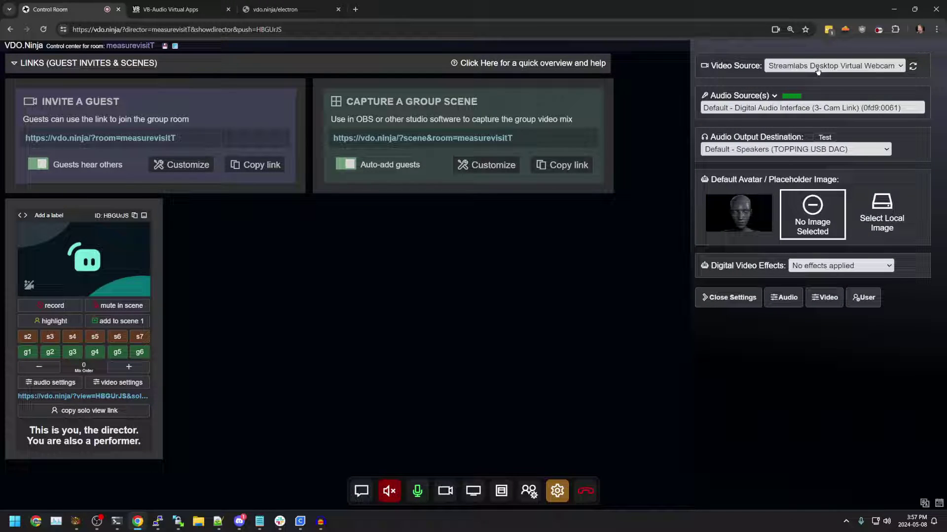
left_click(817, 66)
left_click(817, 78)
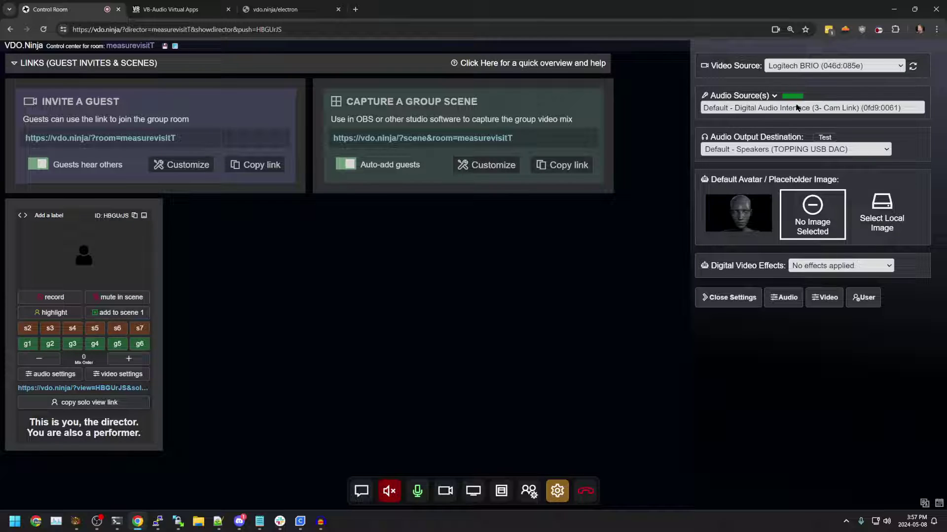
left_click(806, 67)
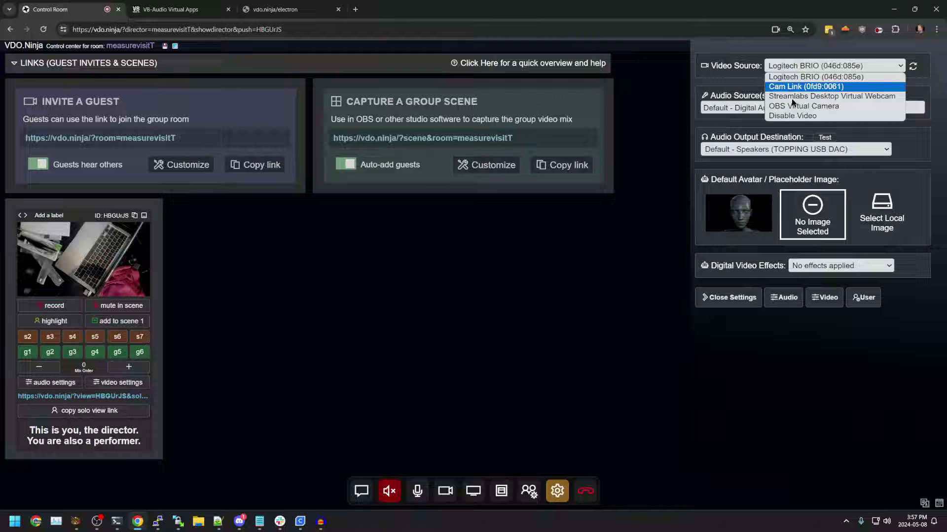
left_click(793, 87)
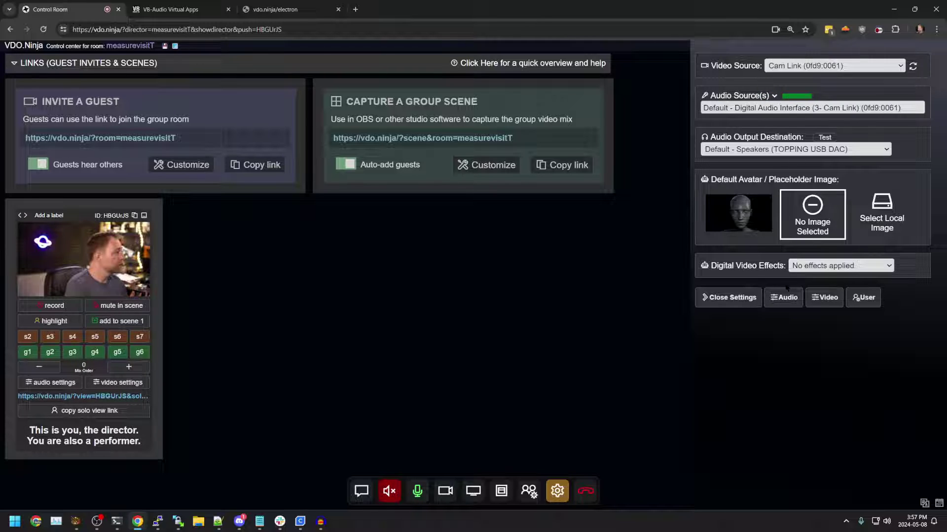
Switch auto gain control, echo cancellation and noise suppression off in the audio settings.
left_click(784, 298)
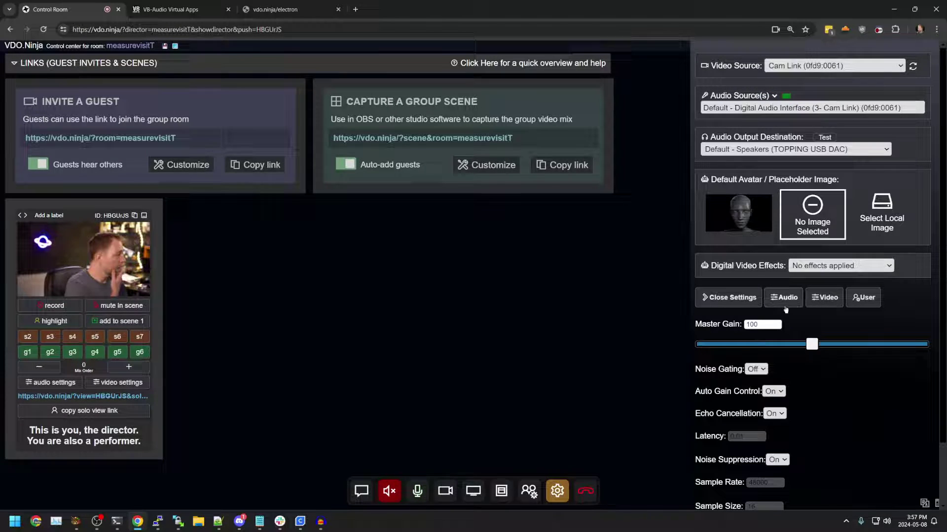
scroll(778, 310, "down", 1)
left_click(774, 320)
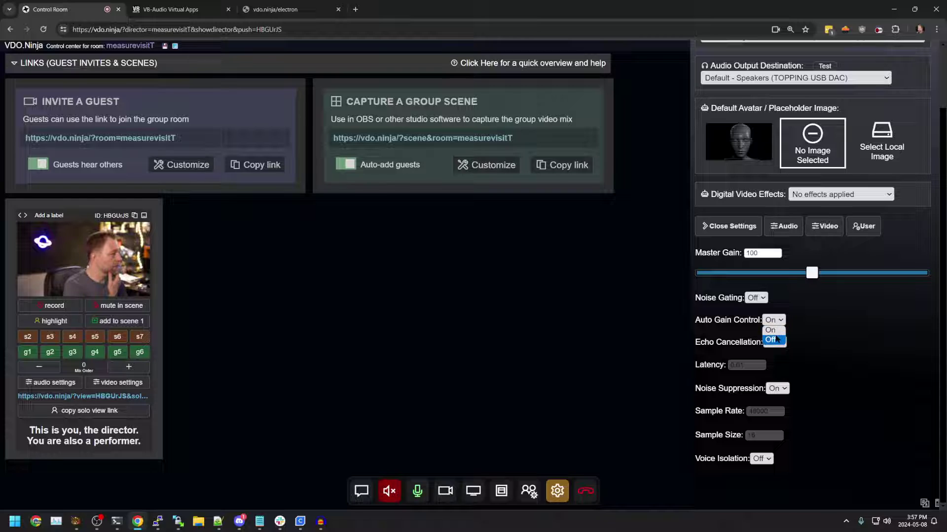
left_click(773, 341)
left_click(773, 362)
left_click(778, 389)
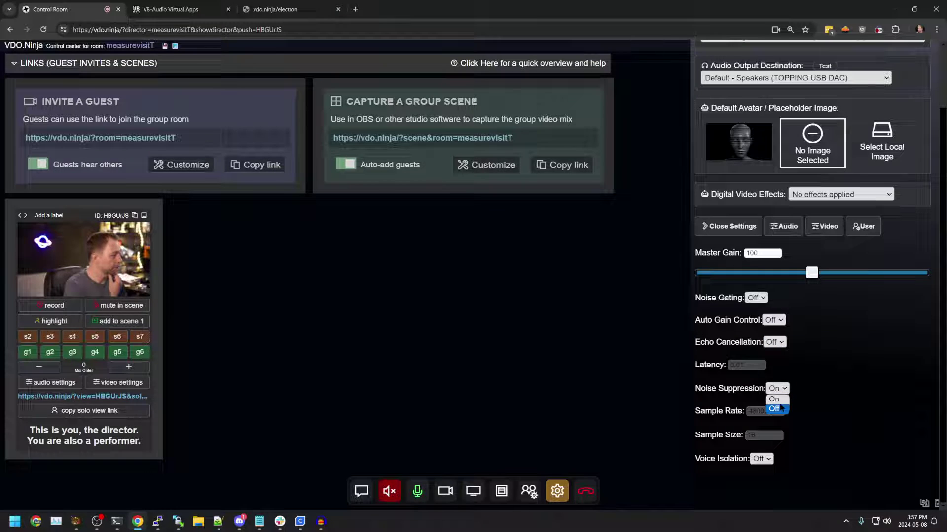
left_click(778, 409)
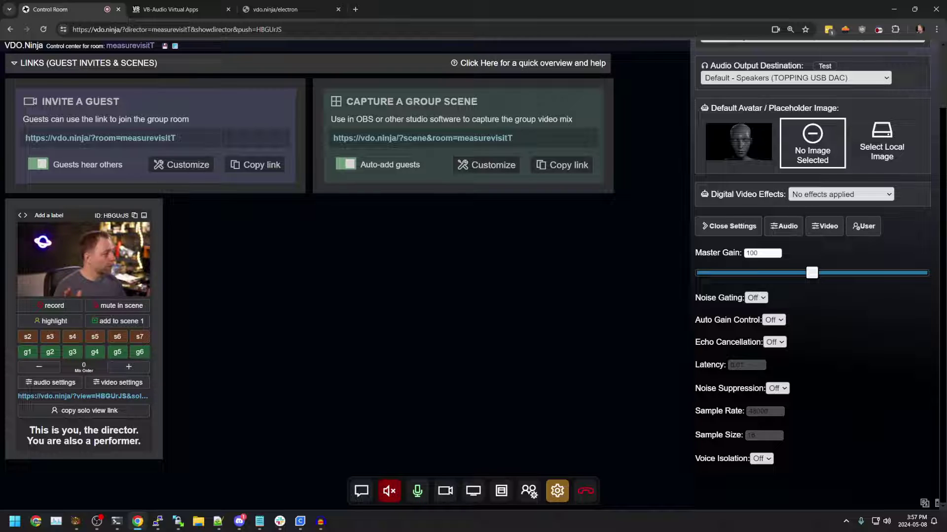
Reload the control room with &proaudio appended to its address.
left_click(375, 33)
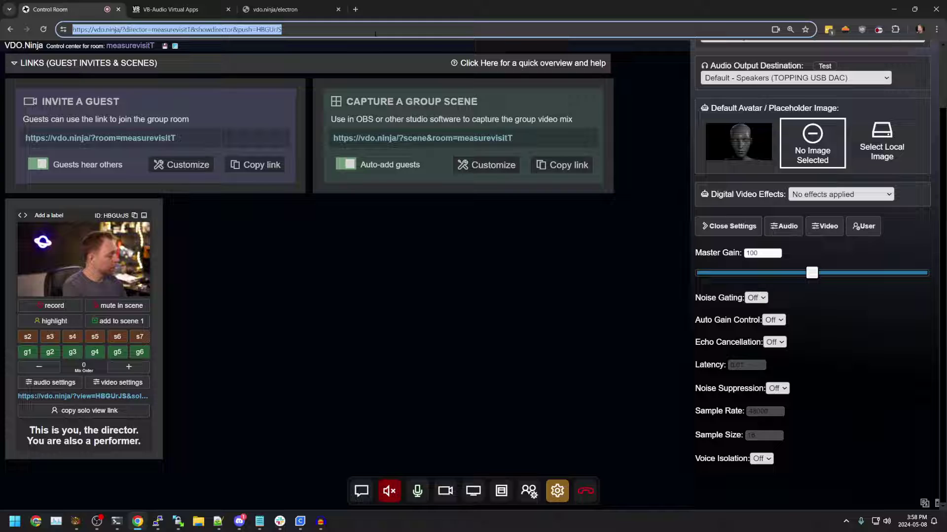
key("End")
type("&p")
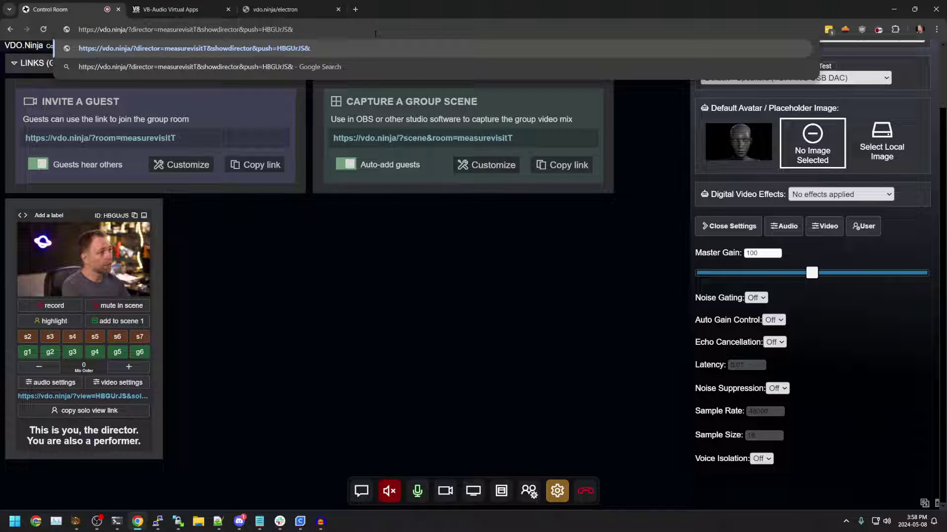
type("roaudio")
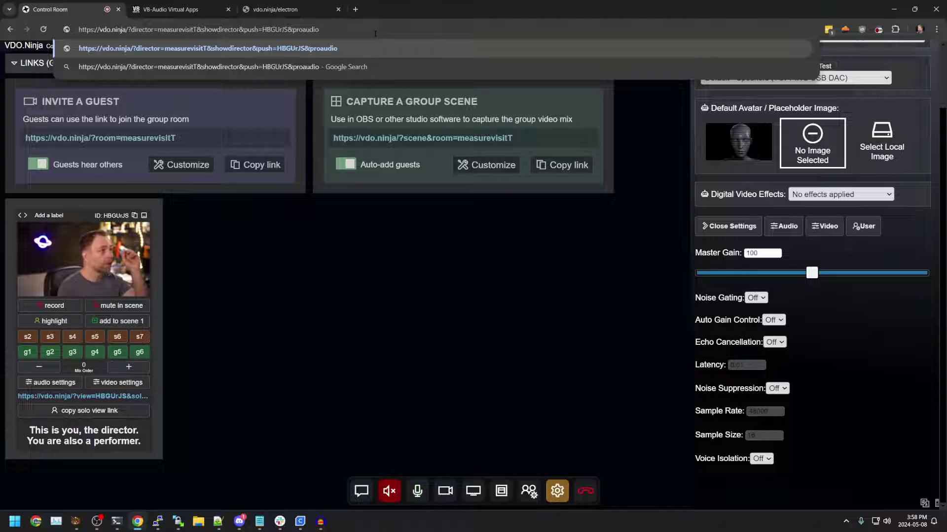
key("Return")
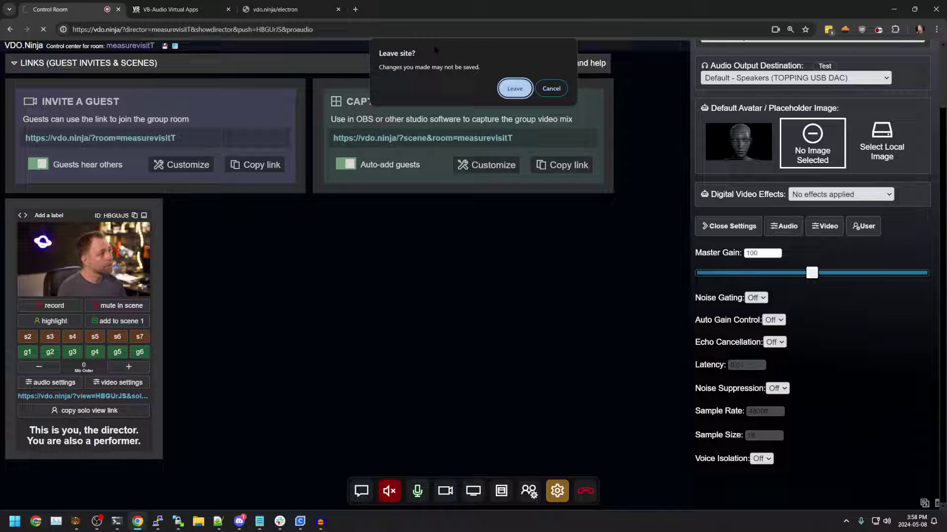
left_click(512, 87)
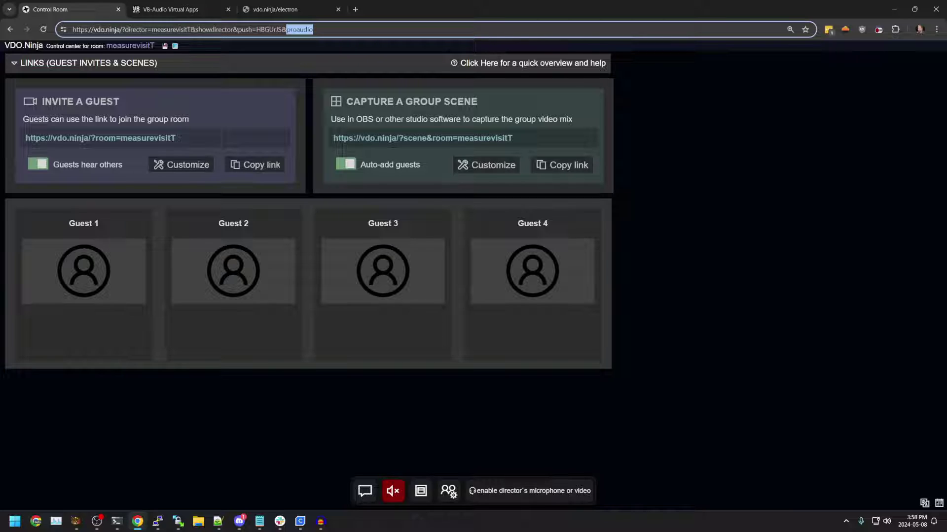
Turn the director's camera back on and verify the audio processing settings.
left_click(530, 491)
left_click(557, 490)
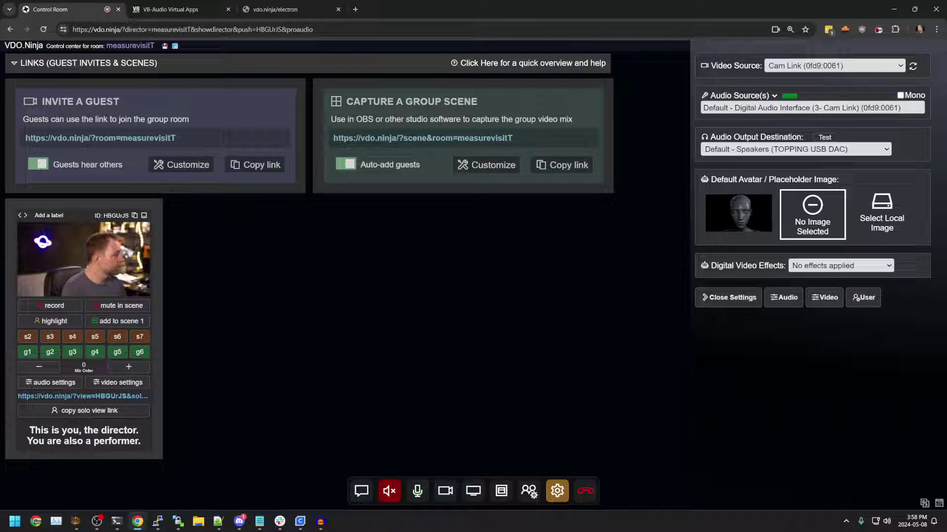
left_click(786, 297)
scroll(785, 307, "down", 1)
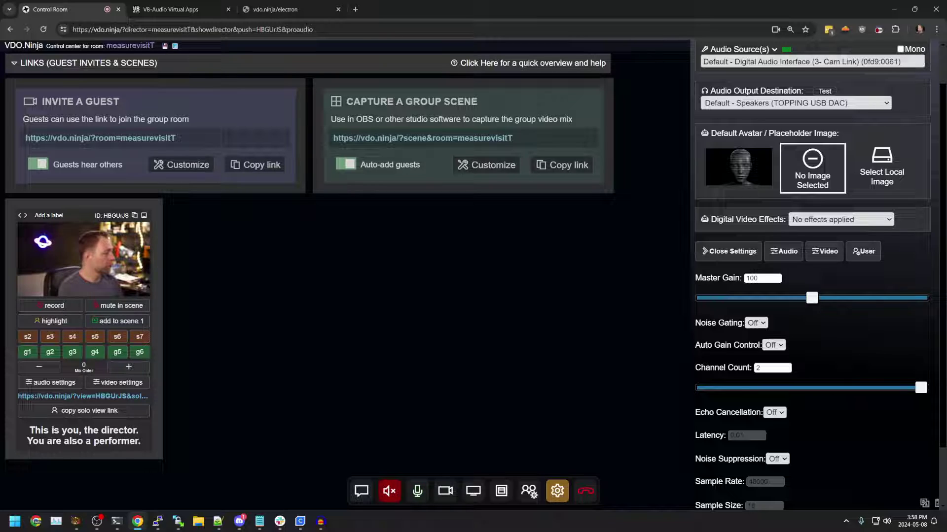
left_click(556, 491)
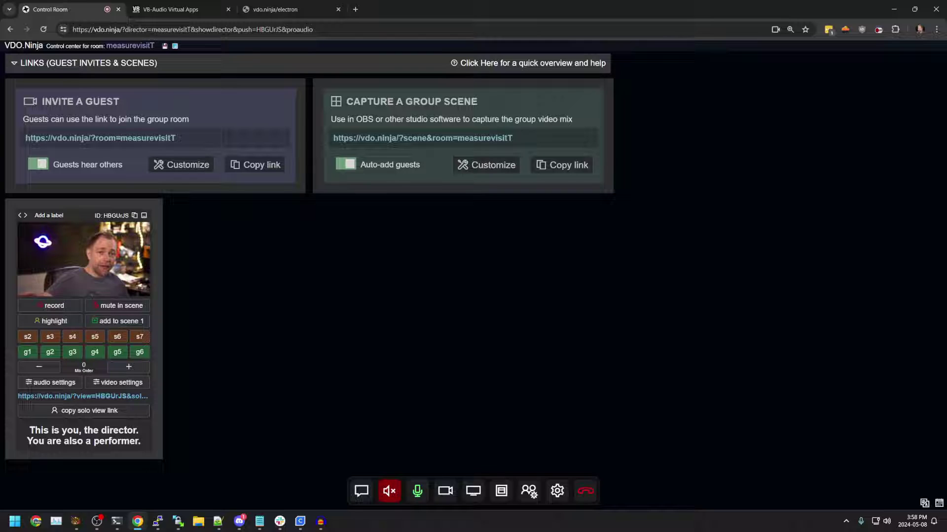
Enable Pro-audio mode in the guest invite customization options.
left_click(179, 165)
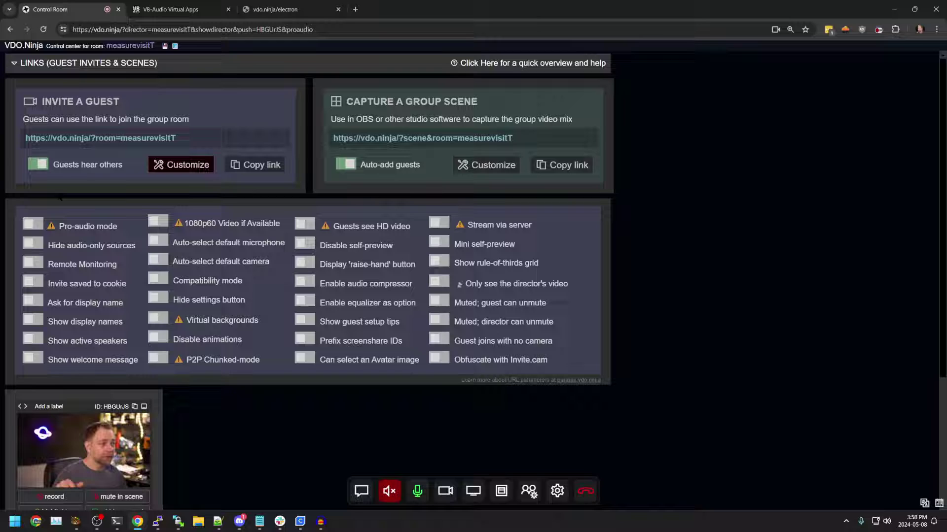
left_click(34, 226)
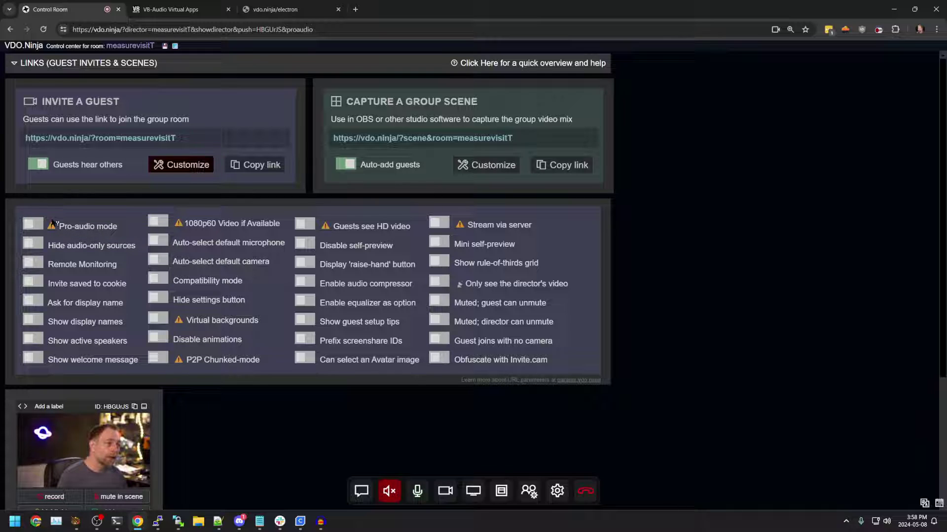
left_click(162, 166)
Edit the guest invite link to add &proaudio and copy it to the clipboard.
right_click(186, 139)
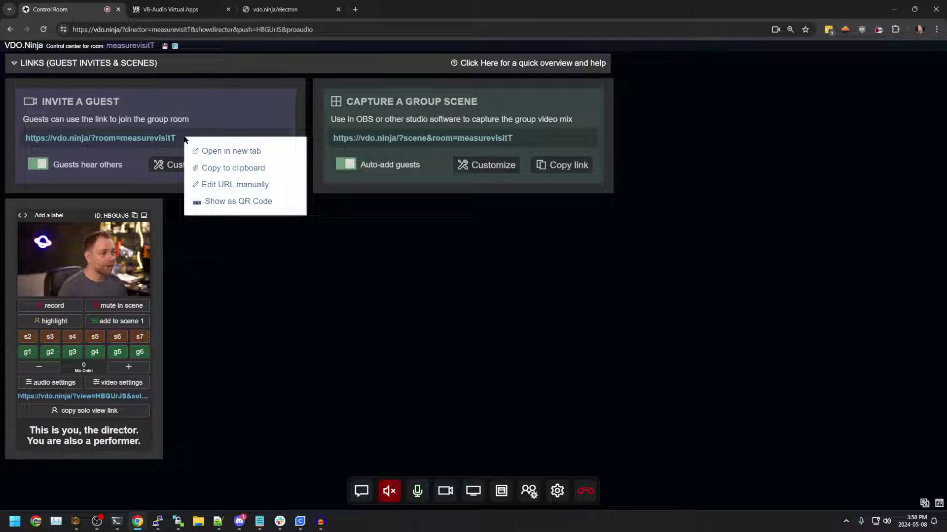
left_click(218, 186)
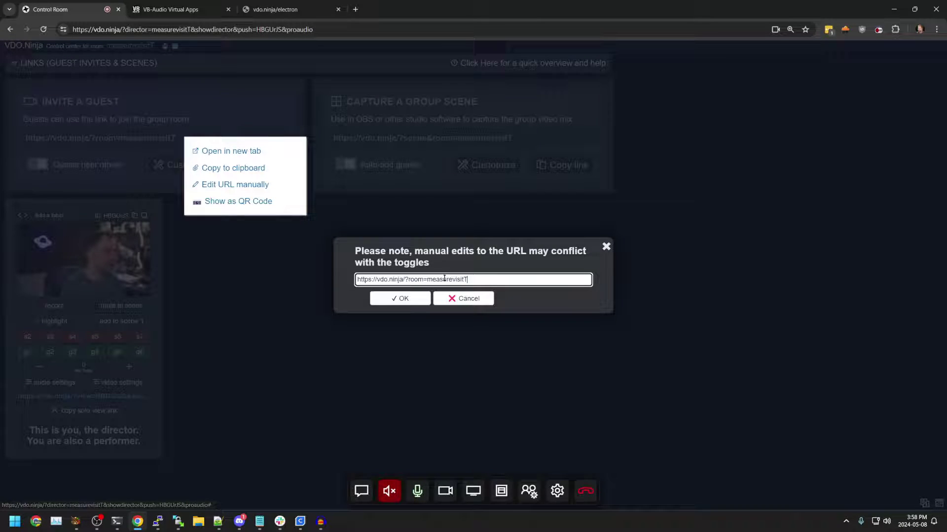
type("&proaudio")
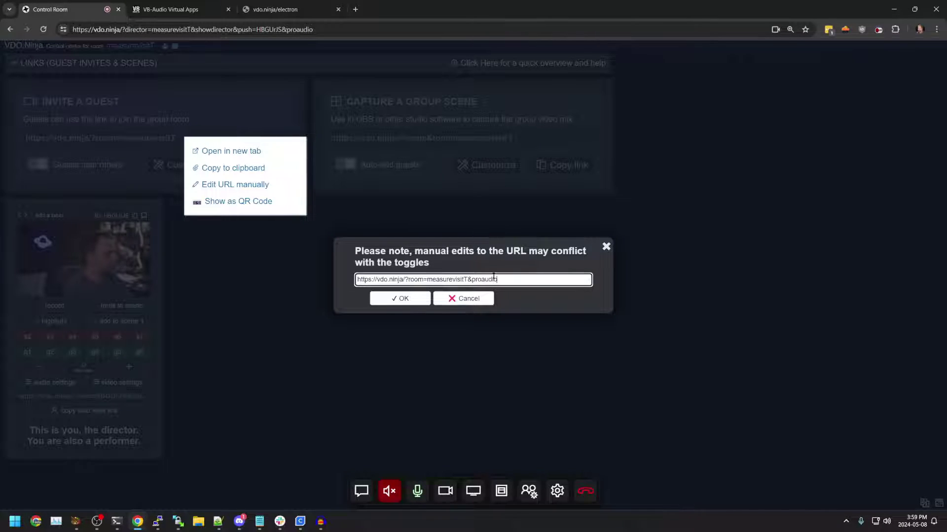
key("Return")
left_click(191, 140)
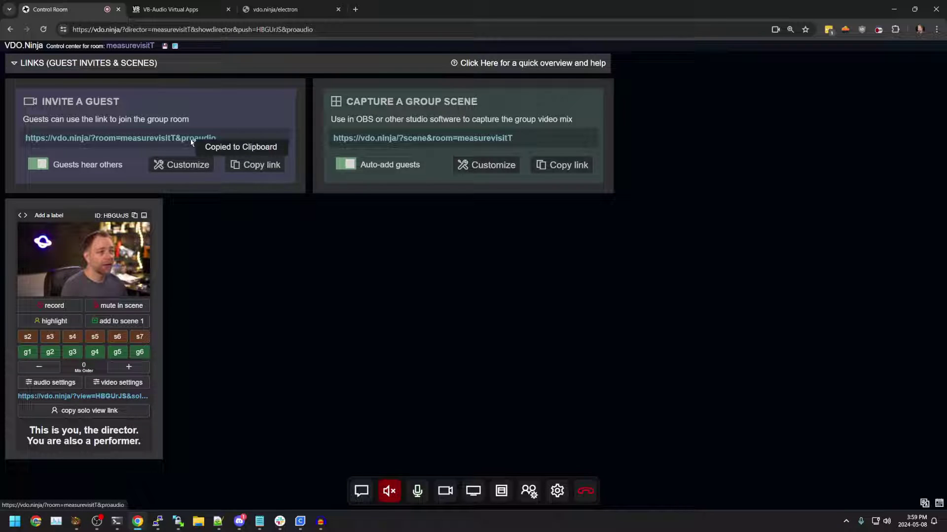
left_click(252, 166)
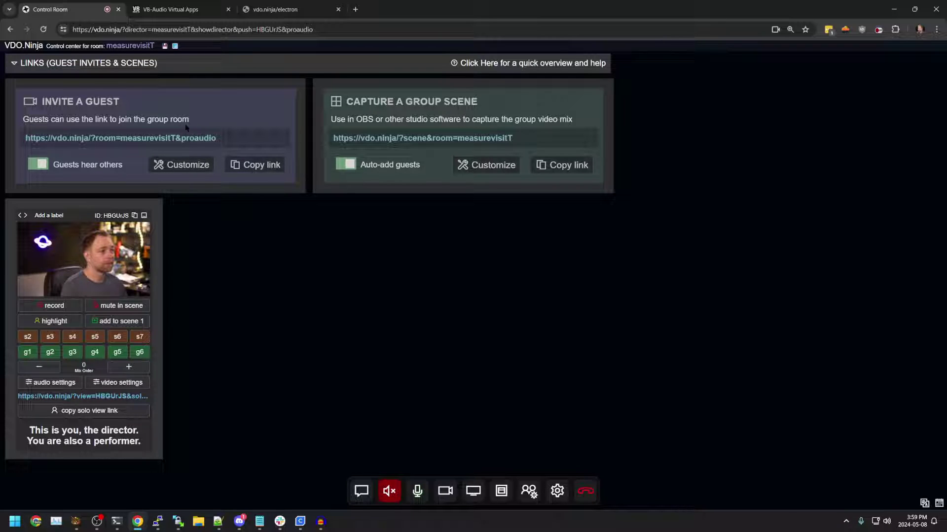
Join the room from a new tab as a guest using the Streamlabs Desktop Virtual Webcam.
left_click(356, 9)
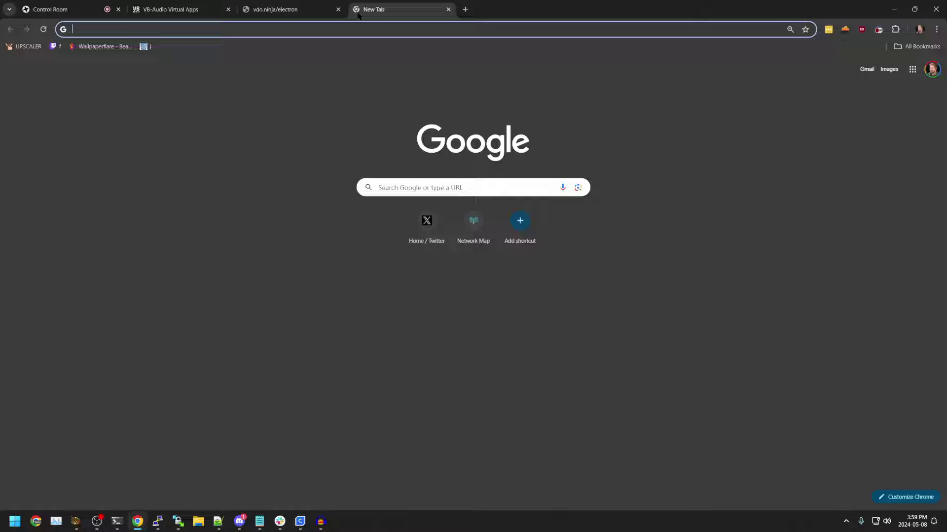
key("ctrl+v")
key("Return")
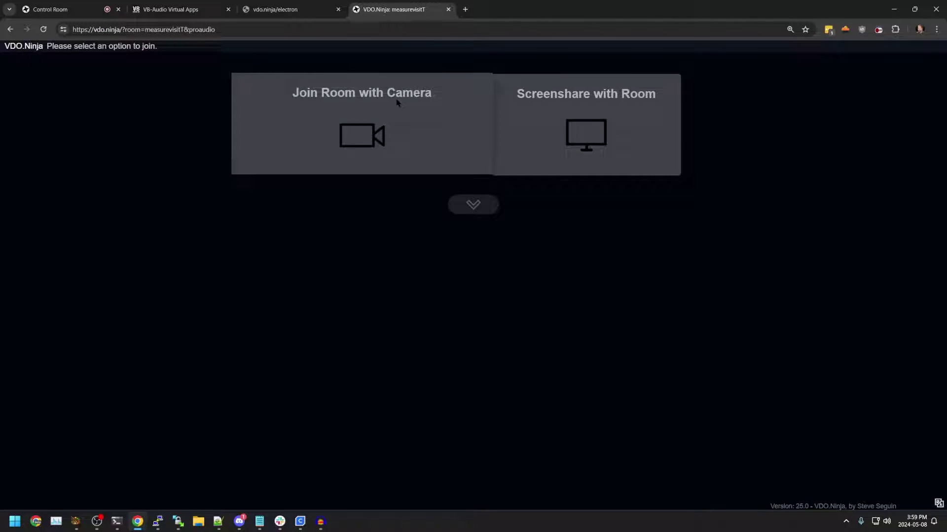
left_click(403, 137)
left_click(477, 272)
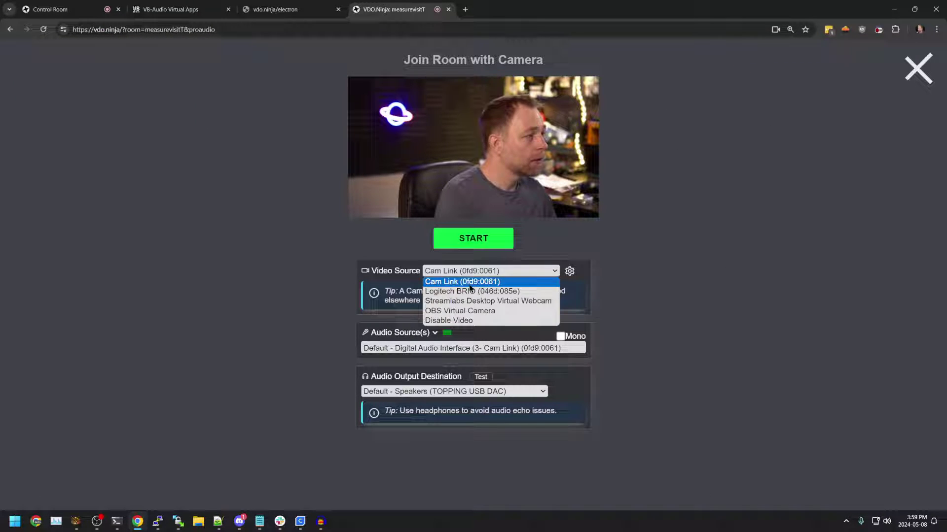
left_click(488, 301)
left_click(471, 243)
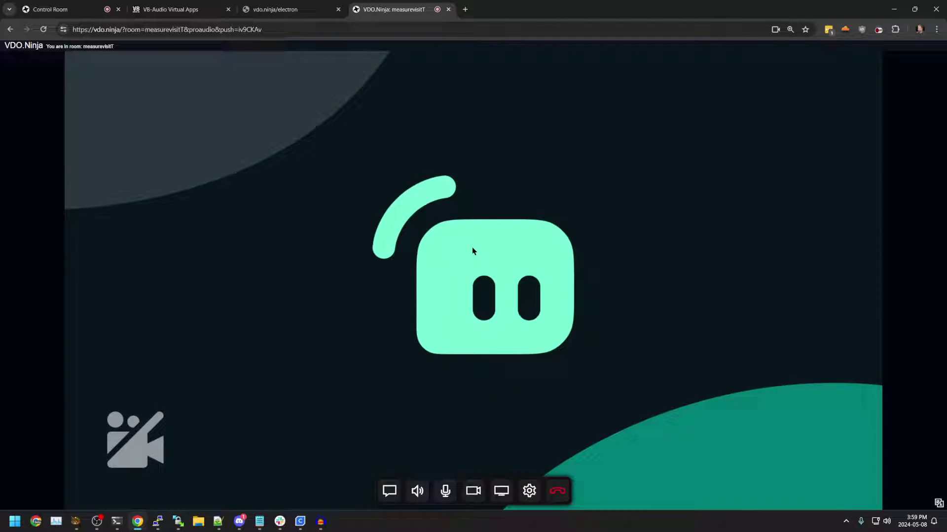
Unmute the director's speaker in the control room and check the guest's view.
key("ctrl+1")
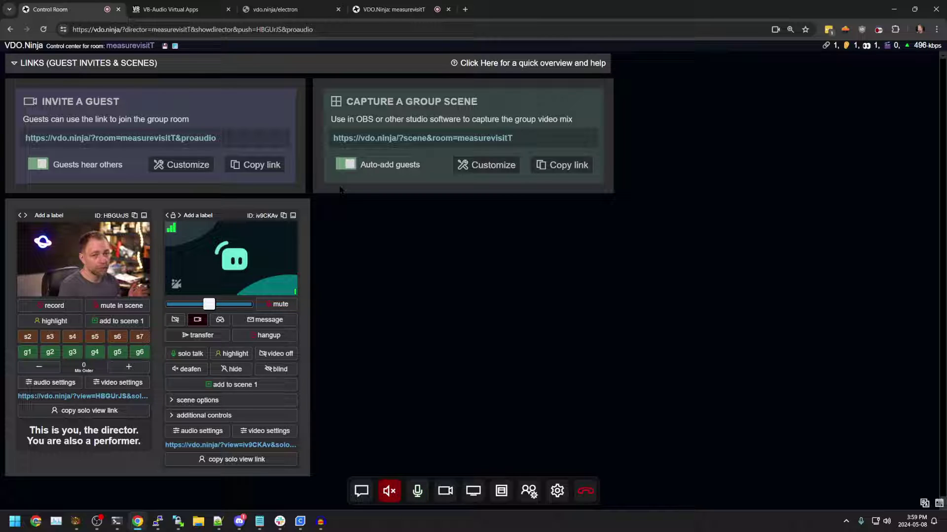
left_click(390, 493)
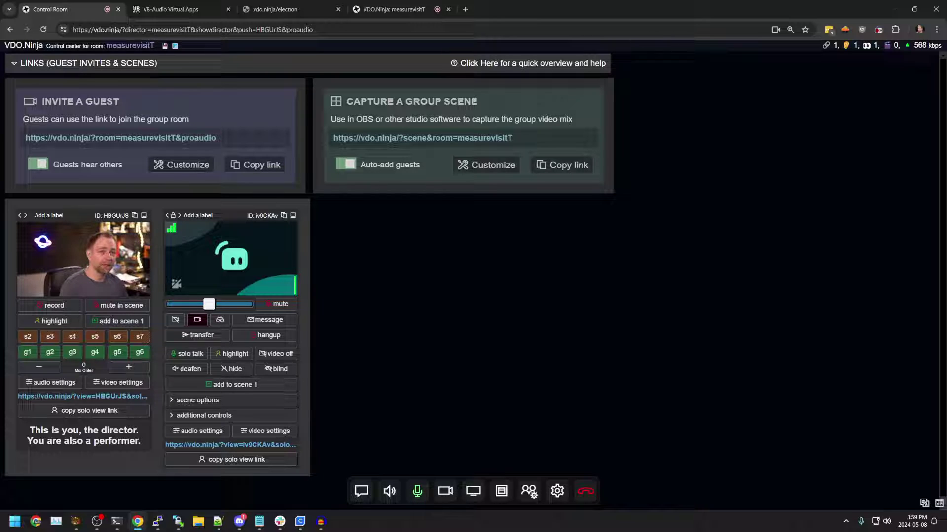
left_click(390, 9)
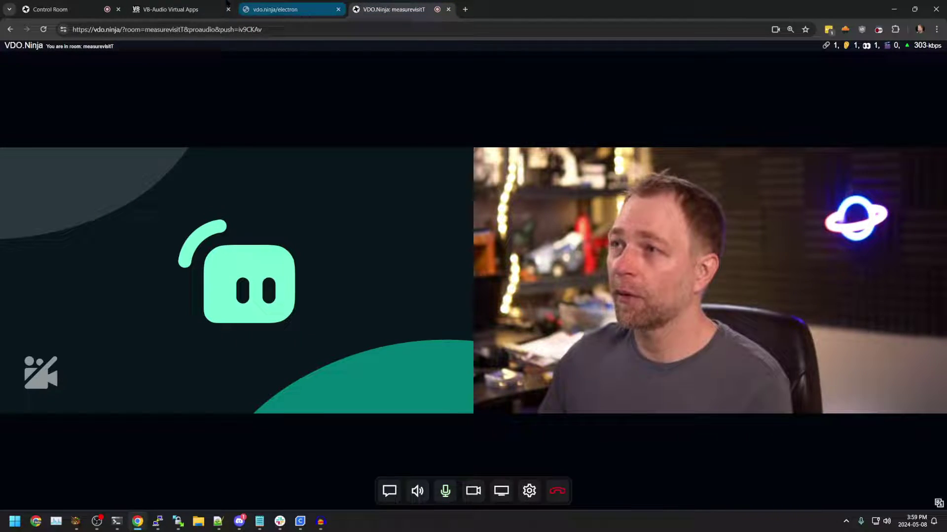
left_click(95, 7)
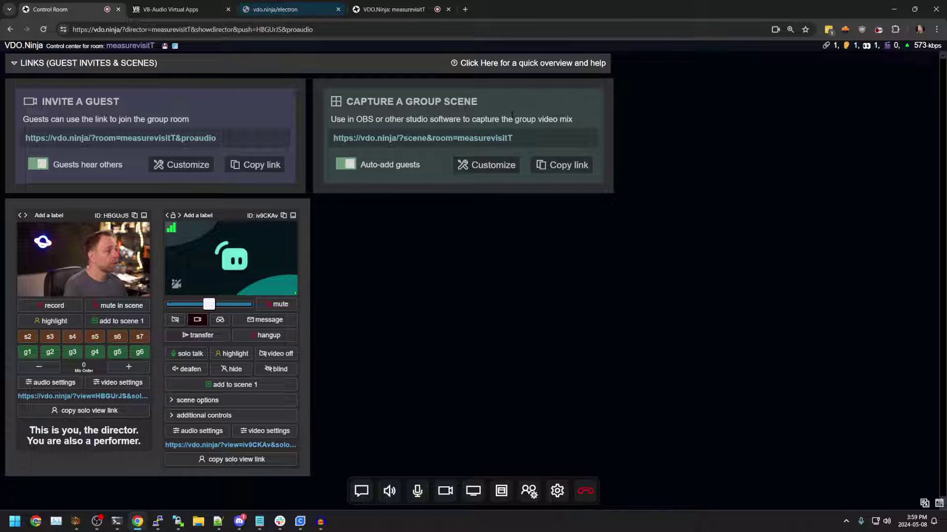
Toggle Pro-audio mode in the group scene link customisation options.
left_click(464, 143)
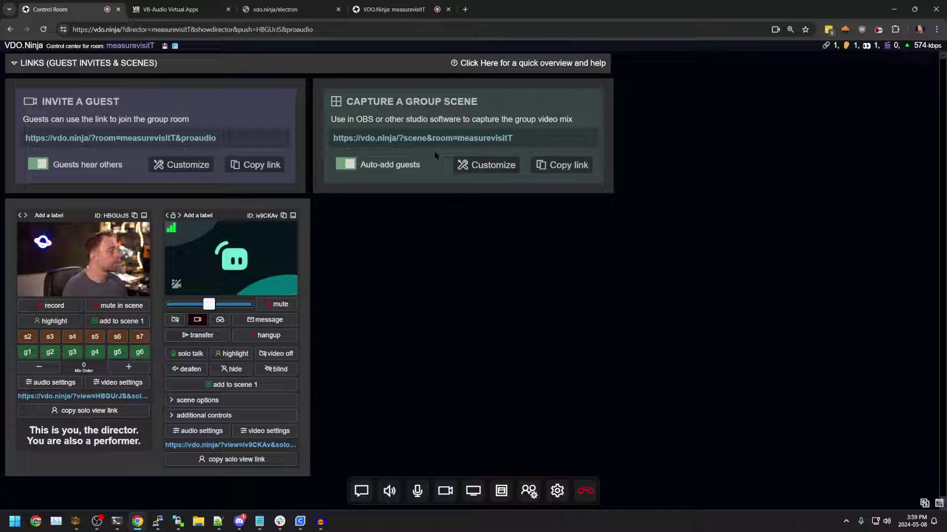
left_click(497, 168)
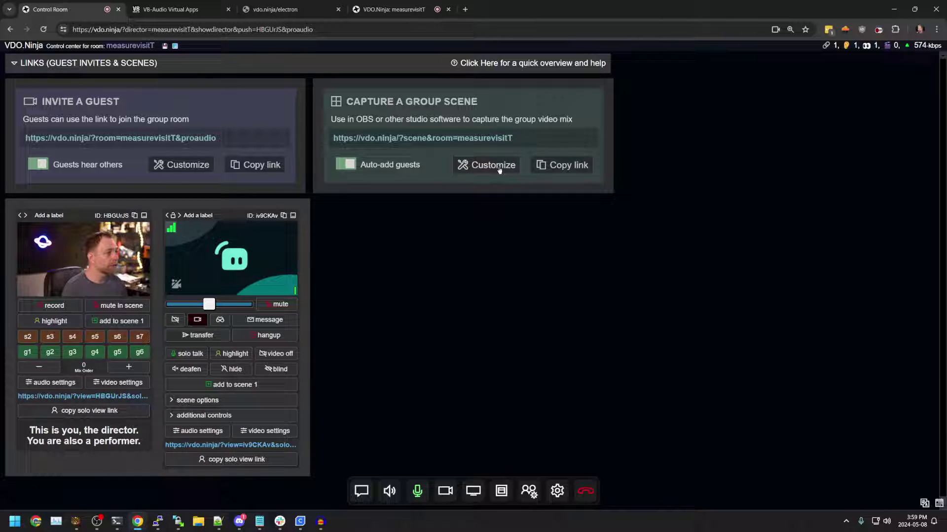
left_click(498, 169)
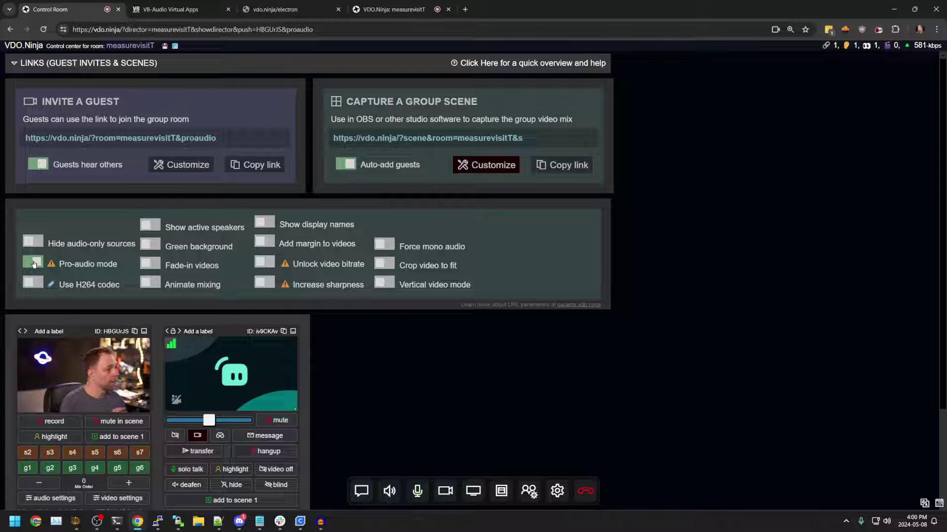
left_click(33, 264)
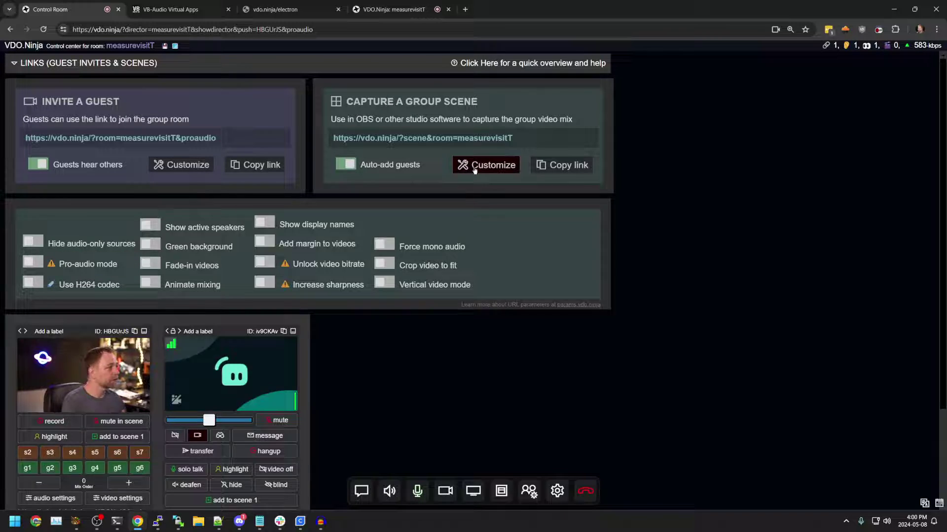
left_click(473, 167)
Edit the group scene link to add &proaudio and copy it to the clipboard.
right_click(526, 142)
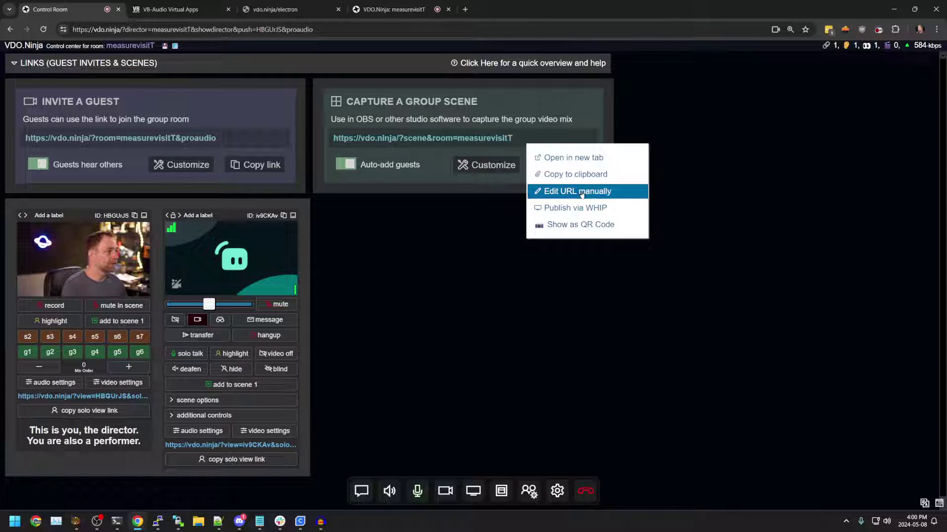
left_click(551, 191)
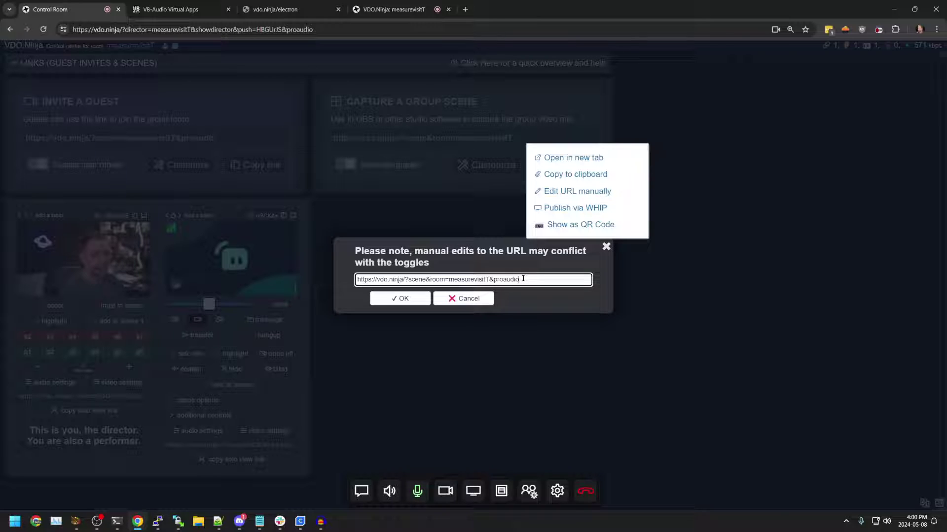
left_click(404, 299)
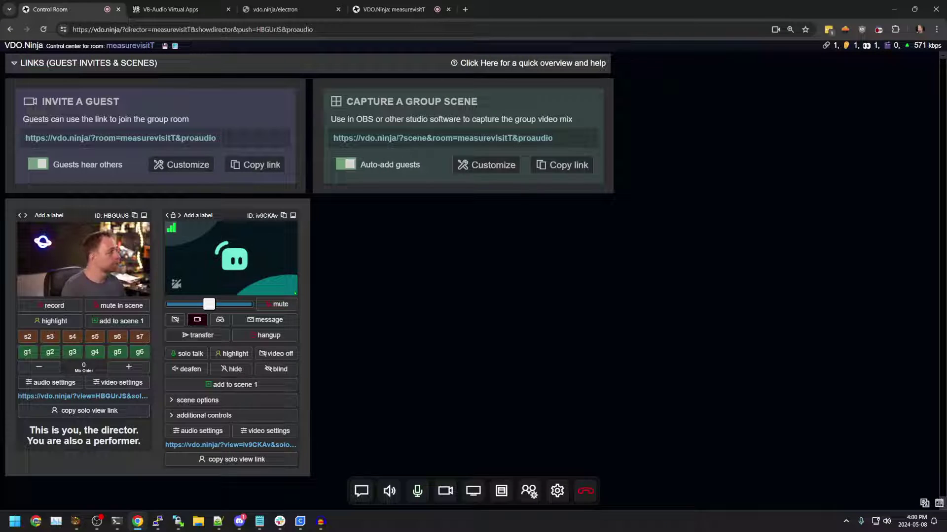
left_click(570, 171)
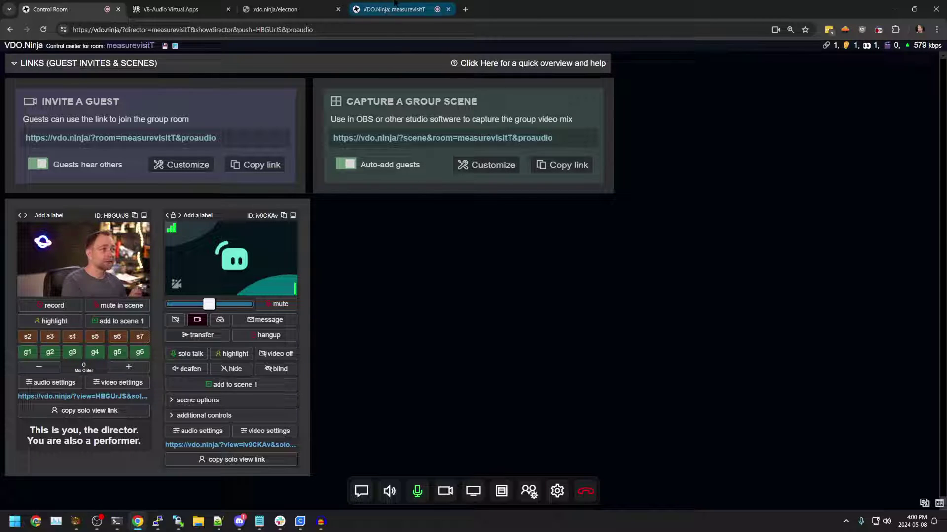
Launch Electron Capture and close its update notice window.
left_click(306, 3)
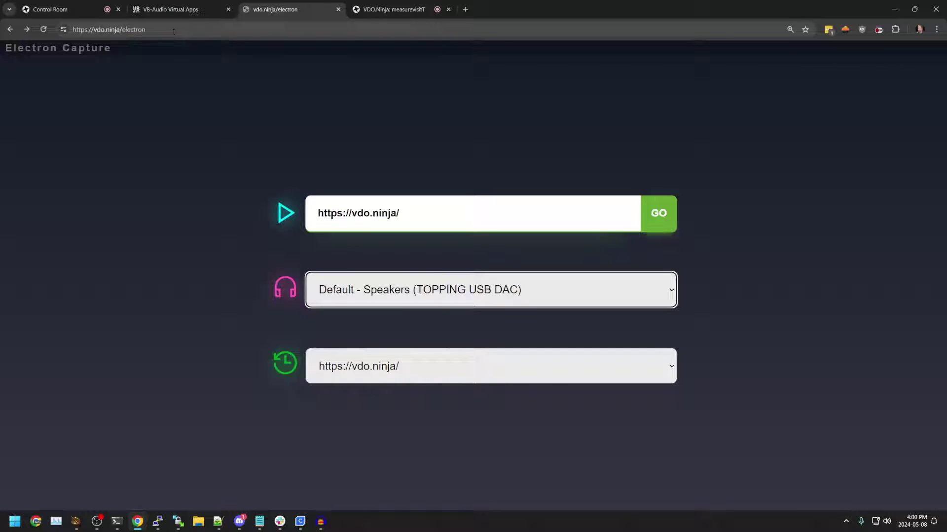
key("super")
type("electron capture")
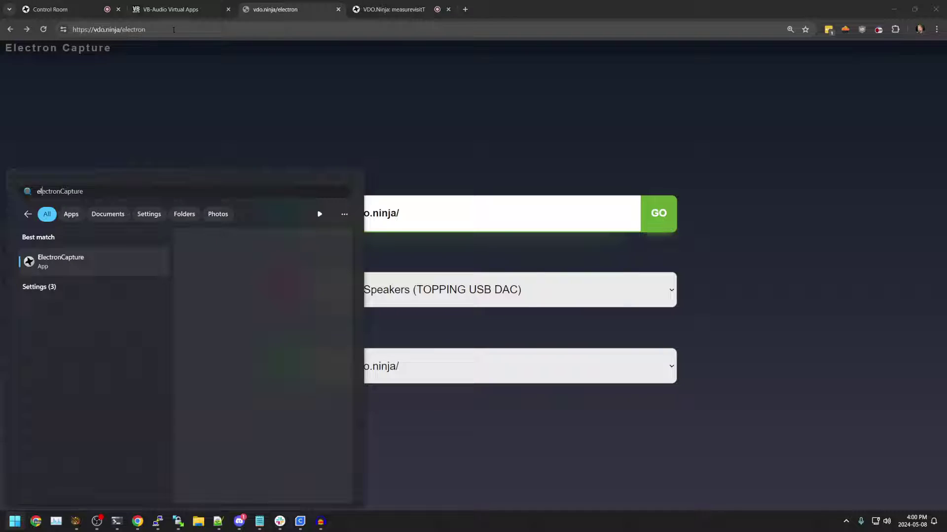
key("Return")
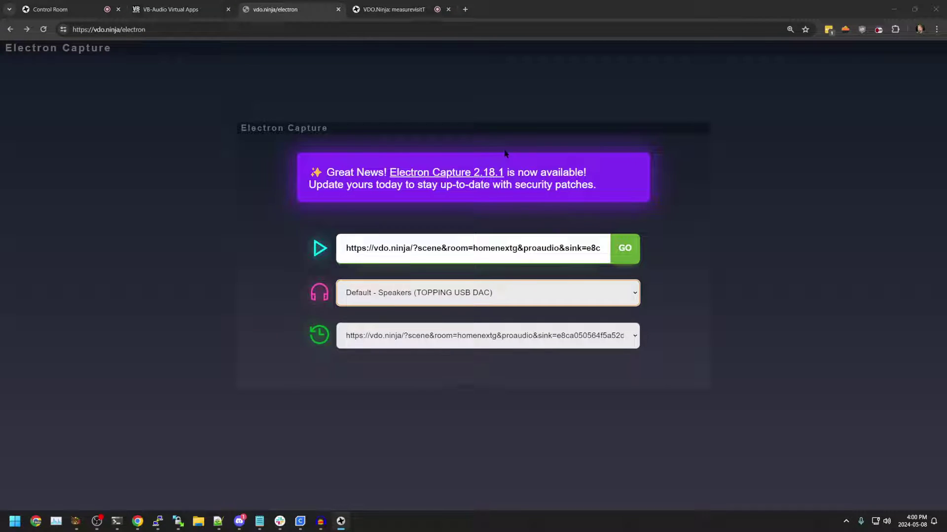
right_click(403, 158)
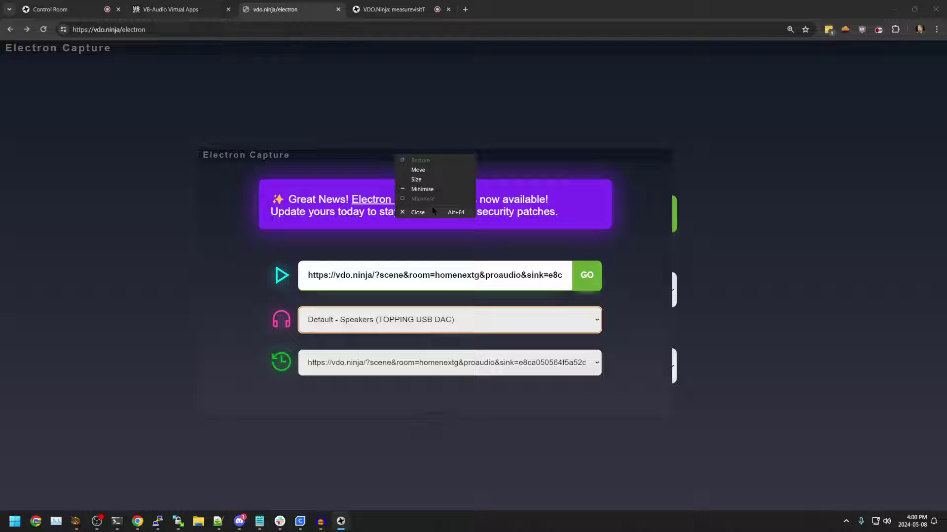
left_click(431, 211)
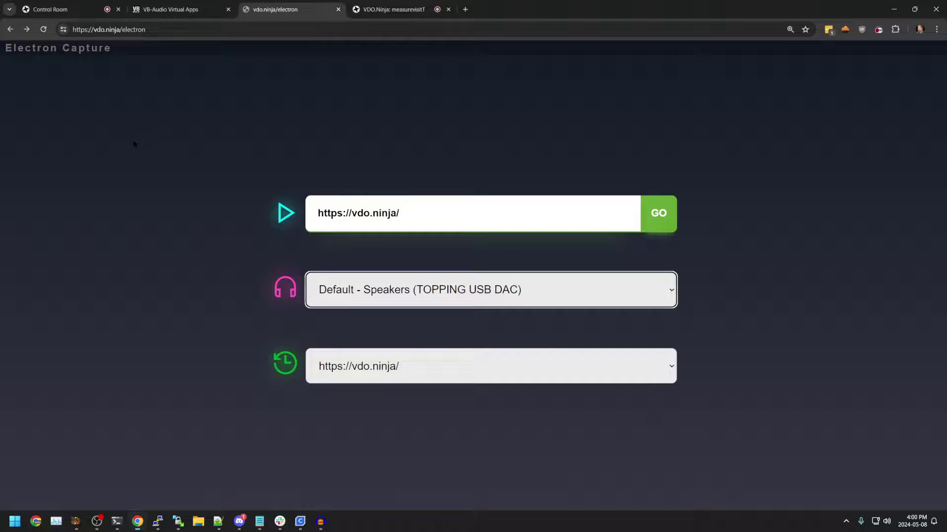
Load the proaudio scene link with audio output sent to CABLE Input (VB-Audio Virtual Cable).
triple_click(404, 215)
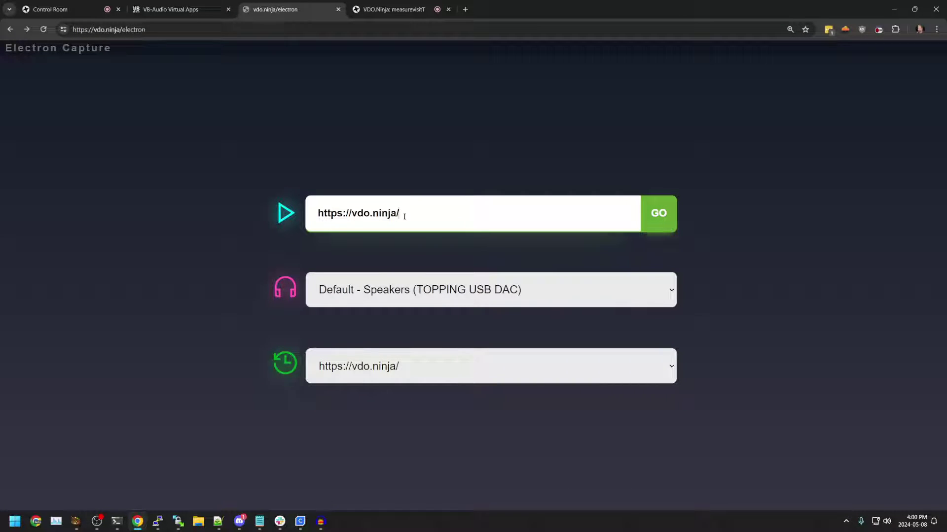
key("ctrl+v")
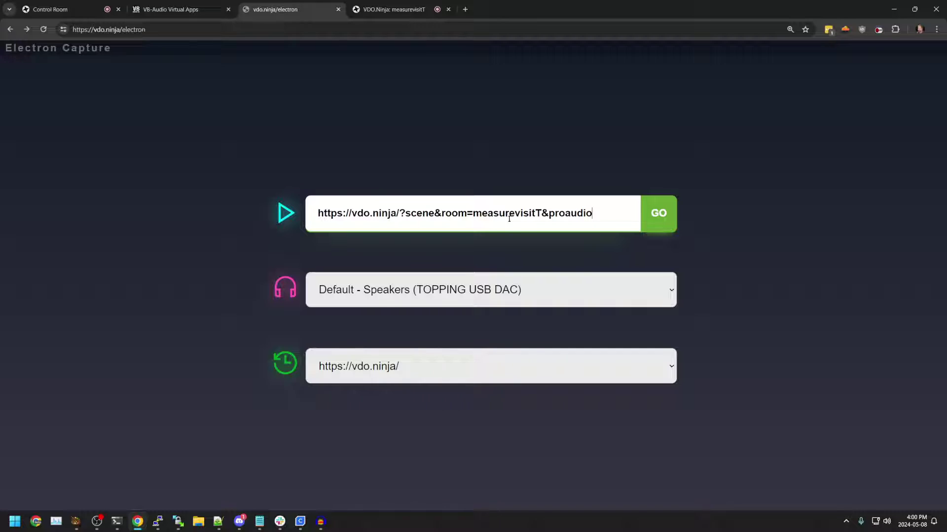
left_click(436, 288)
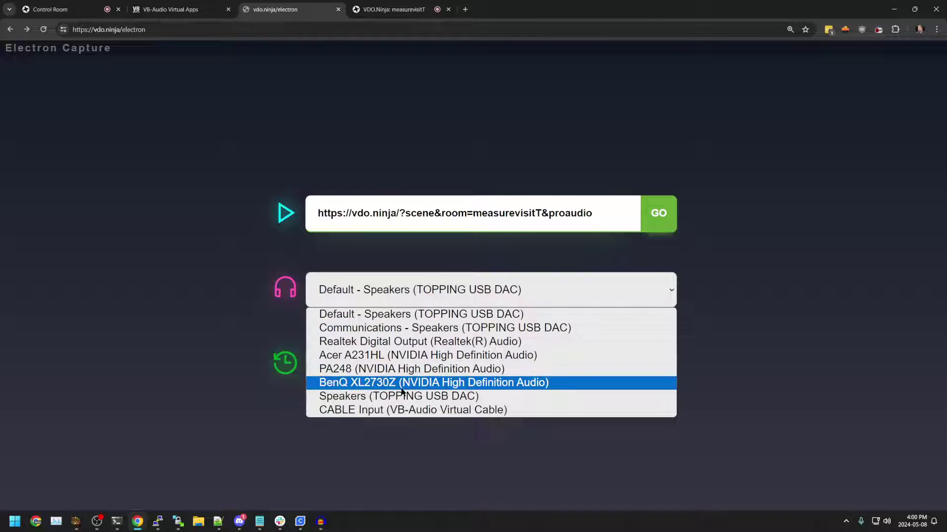
left_click(400, 410)
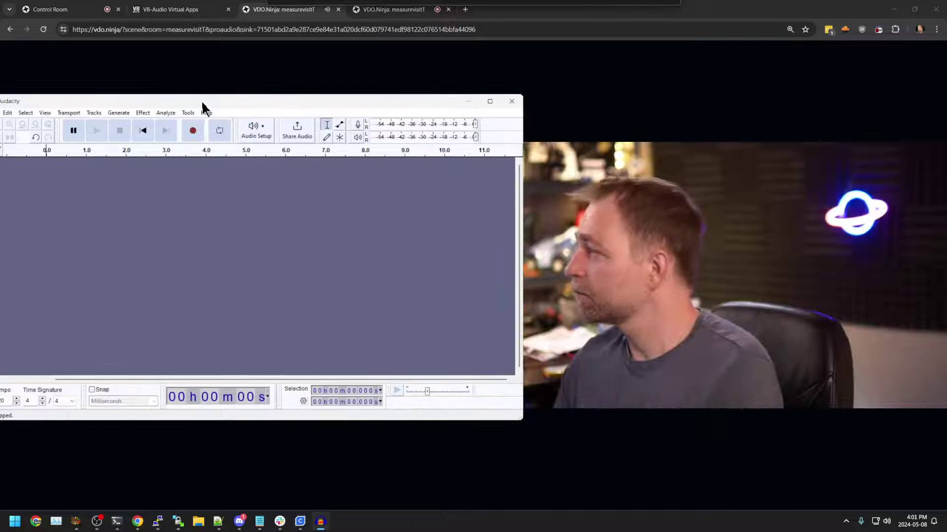
Set Audacity's recording device to CABLE Output (VB-Audio Virtual Cable) and start recording.
left_click_drag(203, 106, 434, 103)
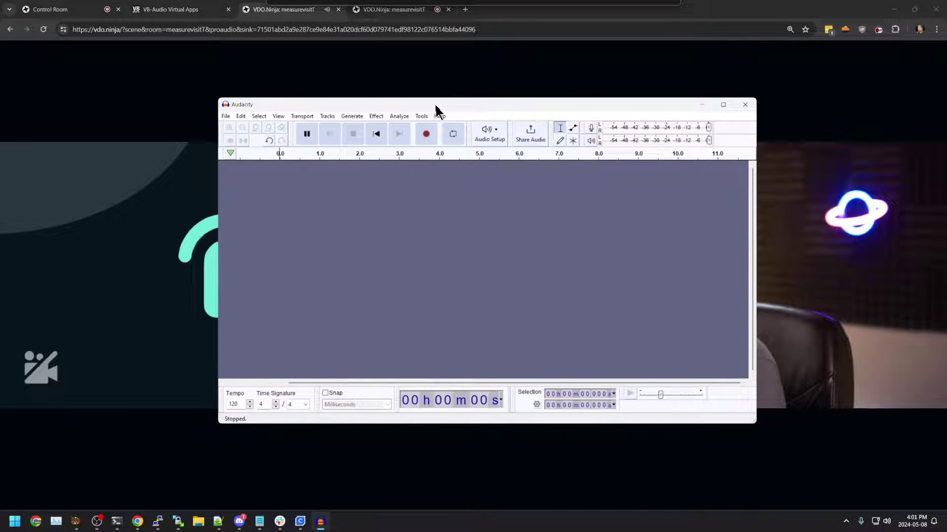
left_click(502, 135)
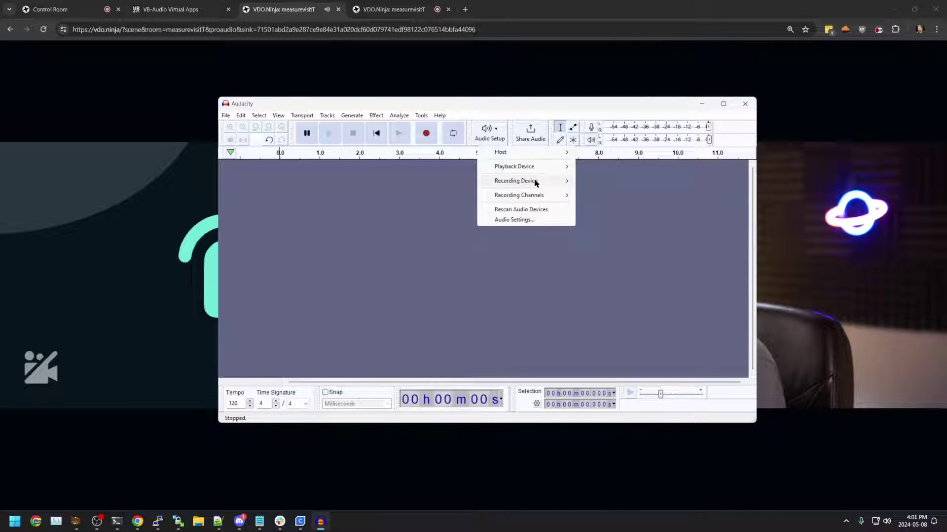
left_click(615, 202)
mouse_move(515, 181)
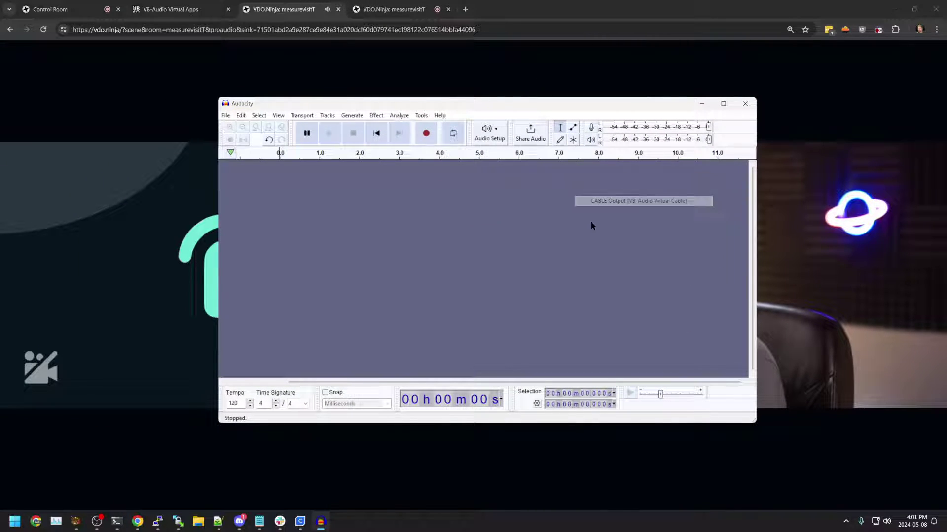
left_click(492, 140)
left_click(632, 202)
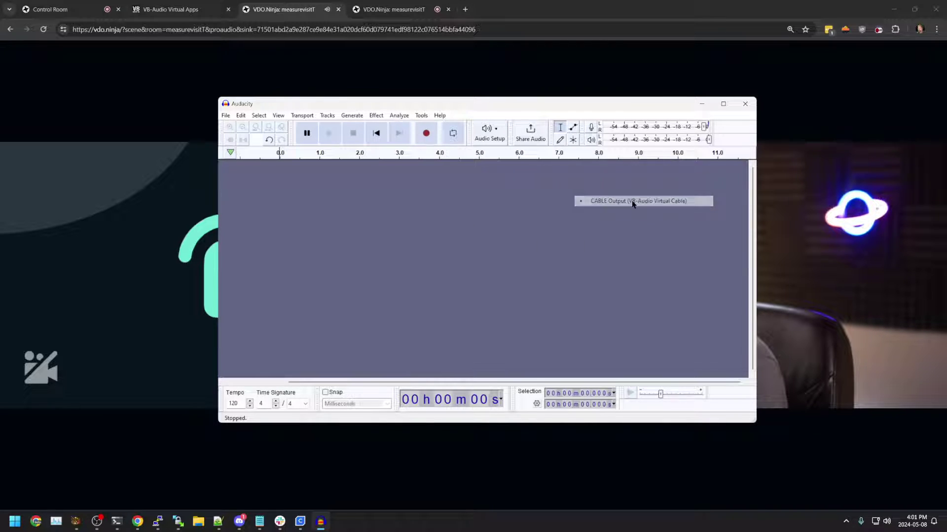
left_click(426, 133)
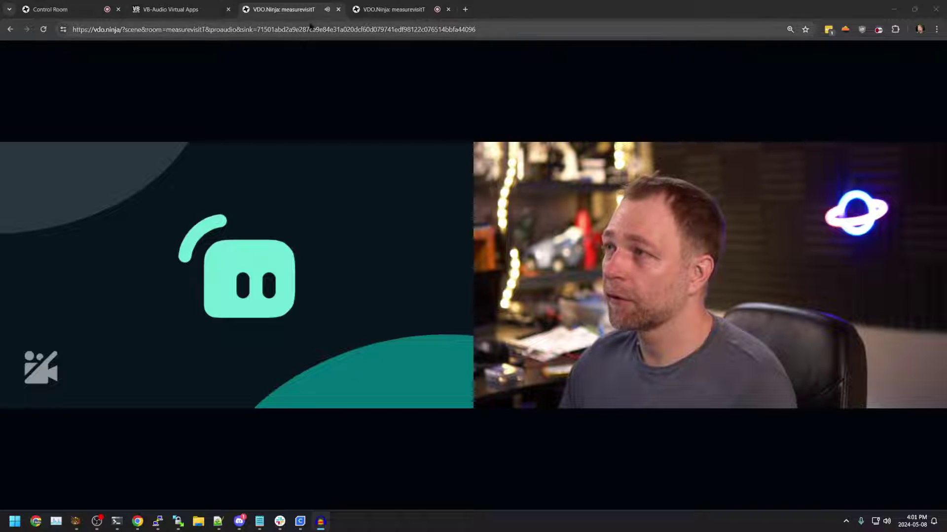
Close the group scene tab and switch back to the director's control room.
left_click(339, 9)
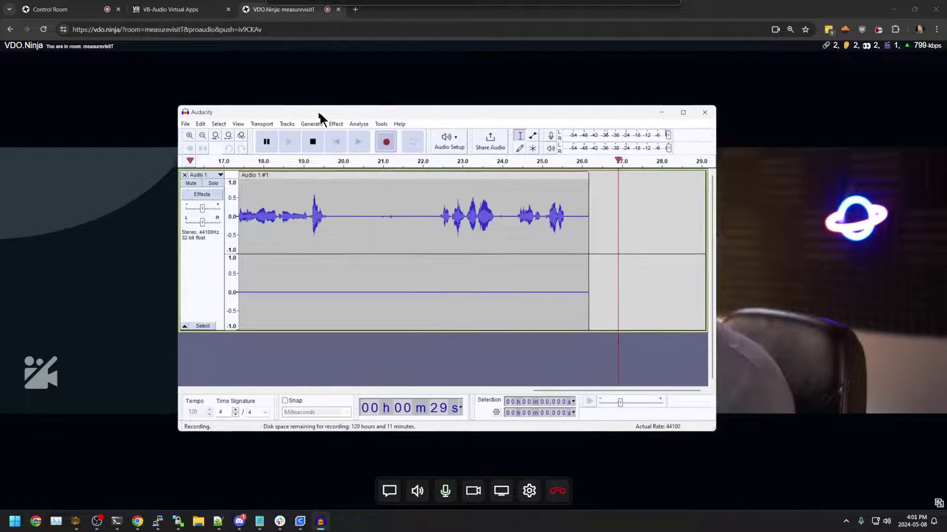
left_click_drag(319, 113, 312, 114)
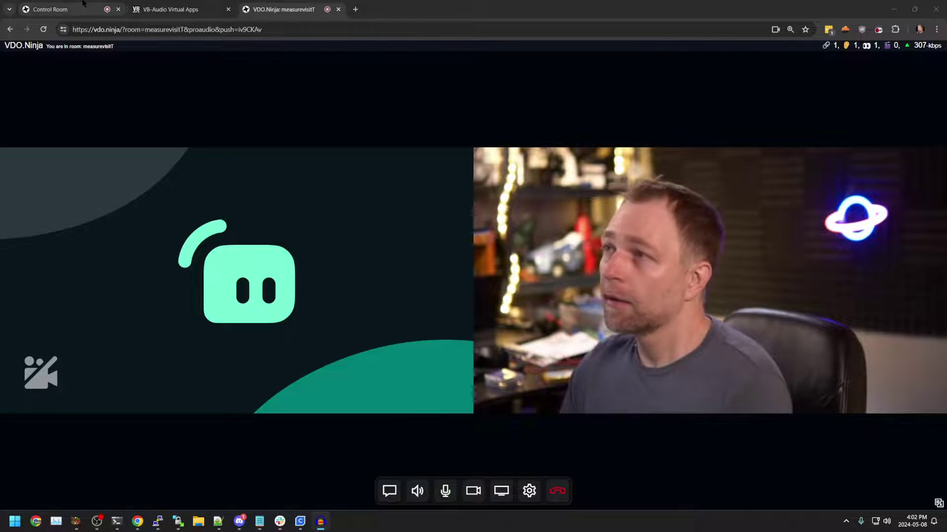
left_click(50, 9)
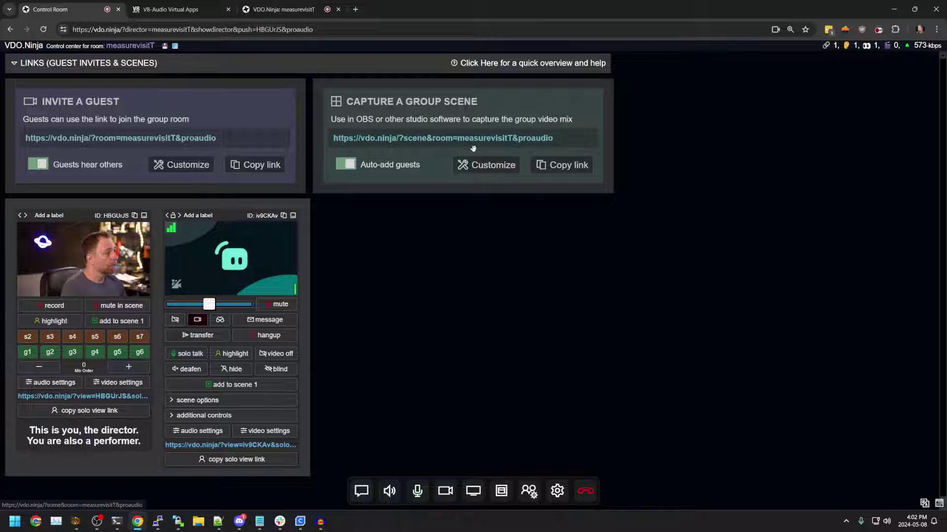
Edit the scene link to add &od=cable, copy it, and bring the recording window forward.
left_click(501, 171)
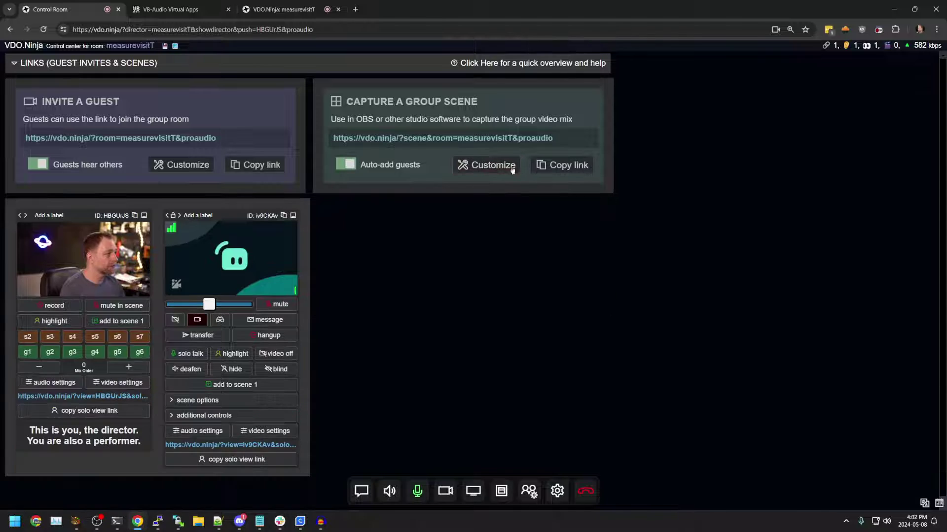
right_click(541, 138)
left_click(602, 188)
type("https://vdo.ninja/?scene&room=measurevisitT&proaudio&od=cable")
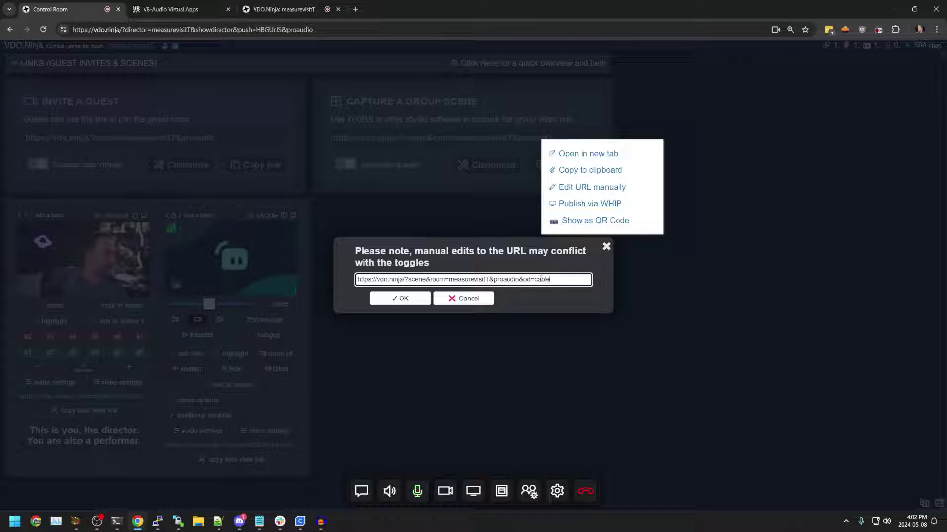
key("Return")
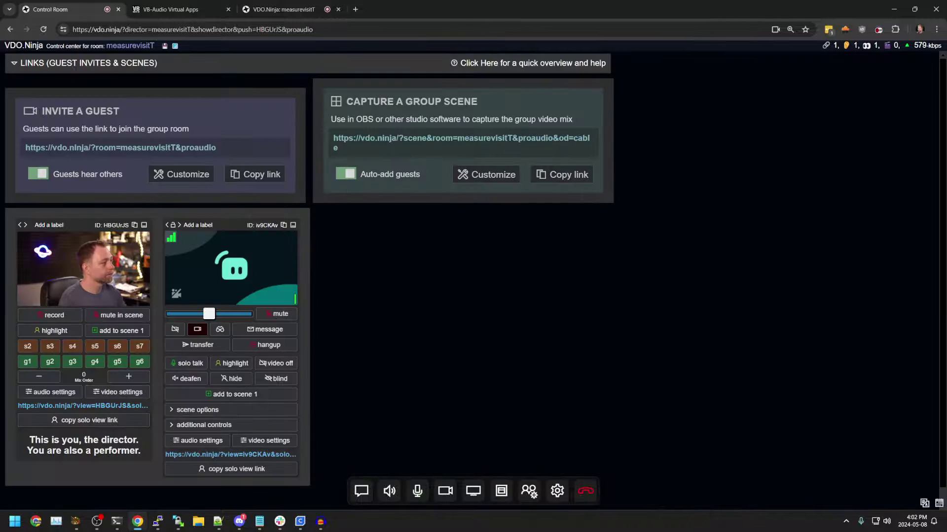
left_click(392, 151)
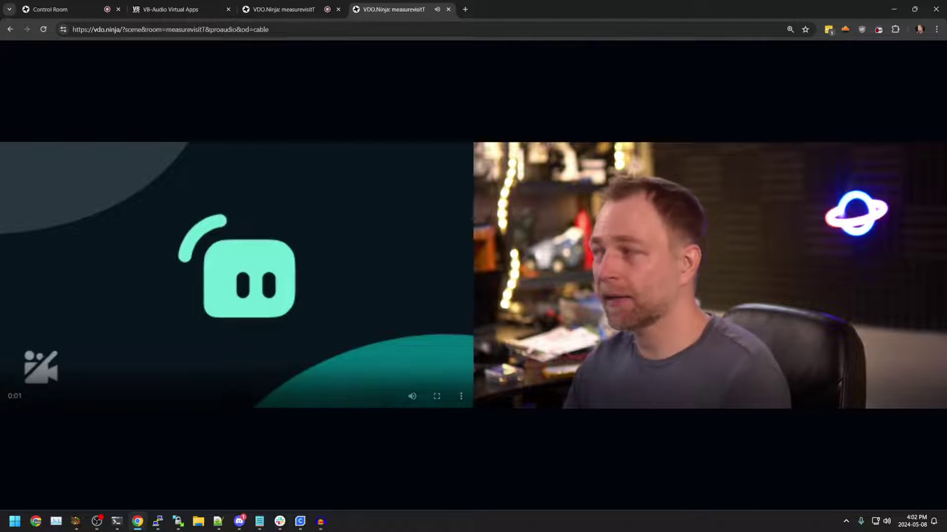
left_click(320, 521)
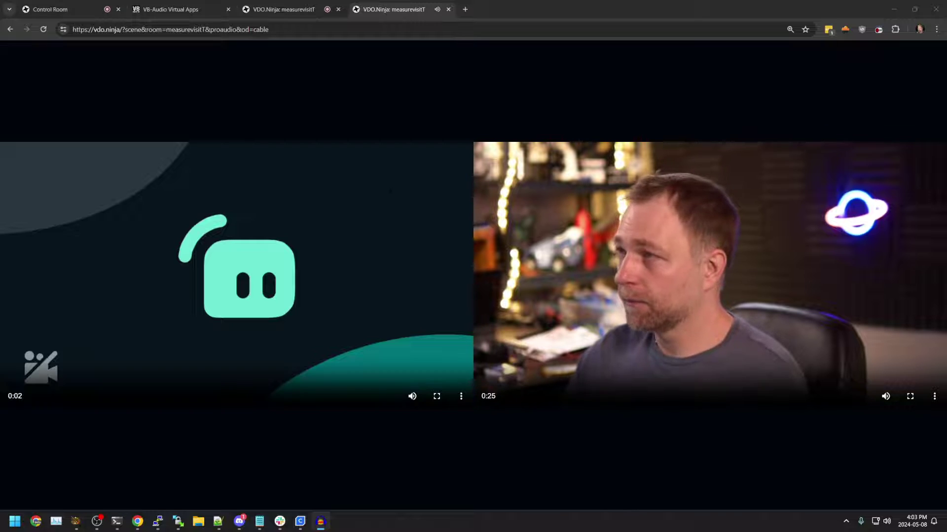
Place the cursor at the end of the scene tab's web address to extend it.
left_click(344, 30)
left_click(343, 30)
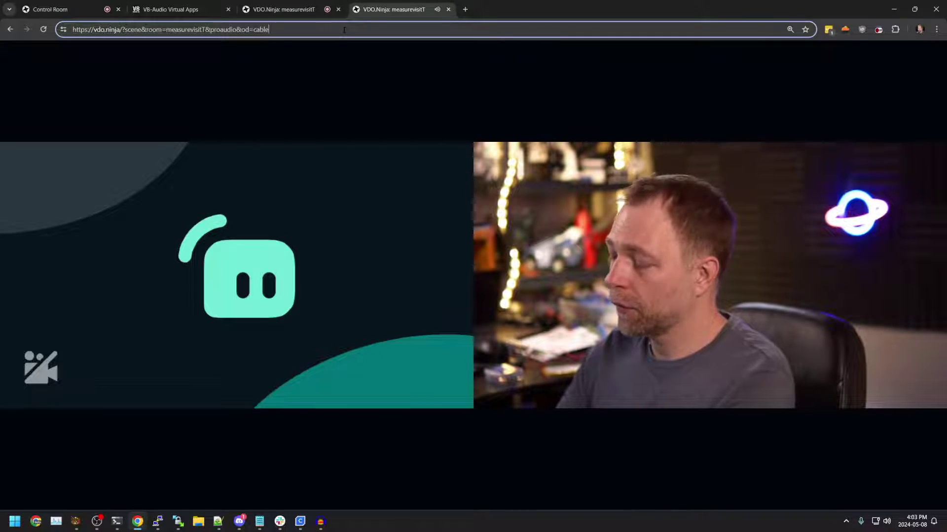
type("&no")
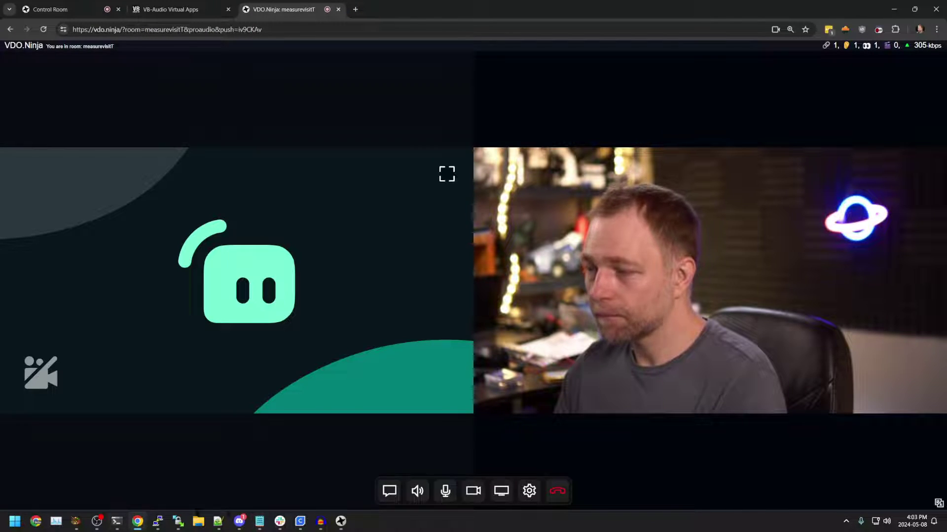
Bring Audacity forward and close the extra black capture window.
left_click(320, 522)
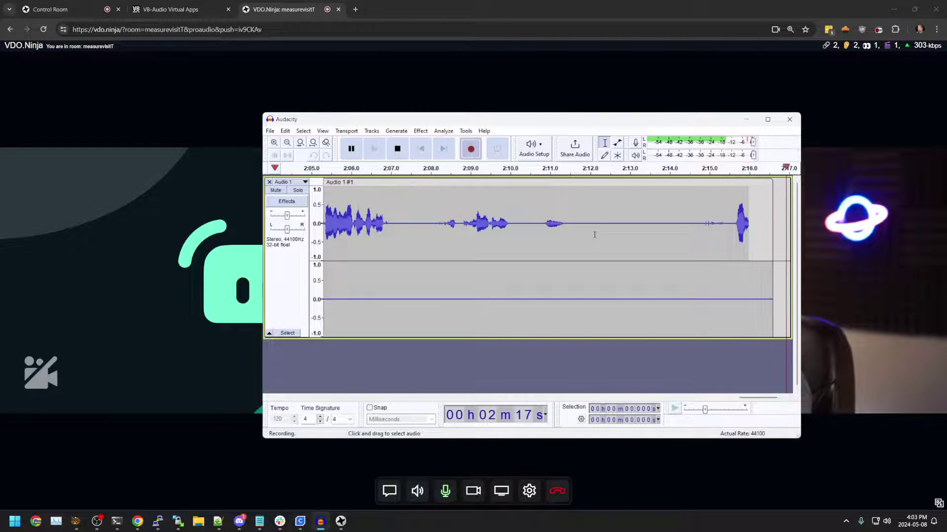
left_click(340, 521)
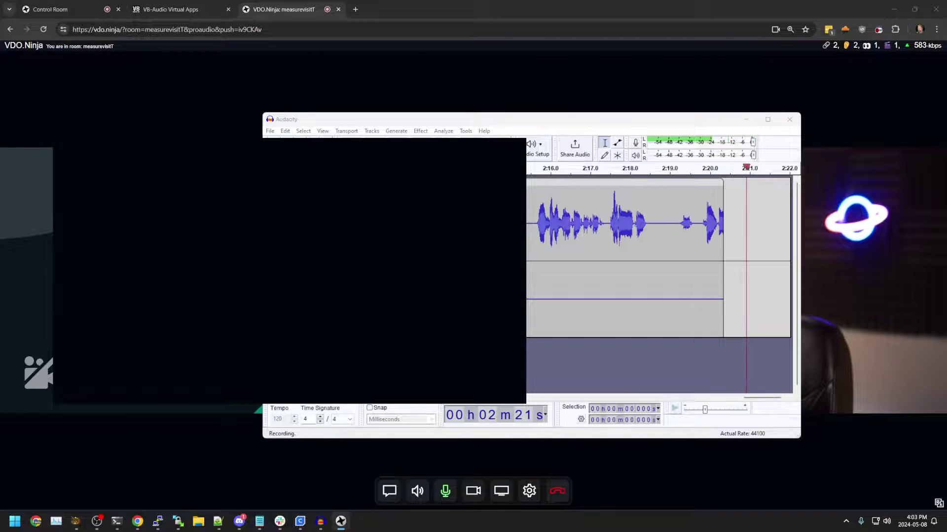
right_click(253, 151)
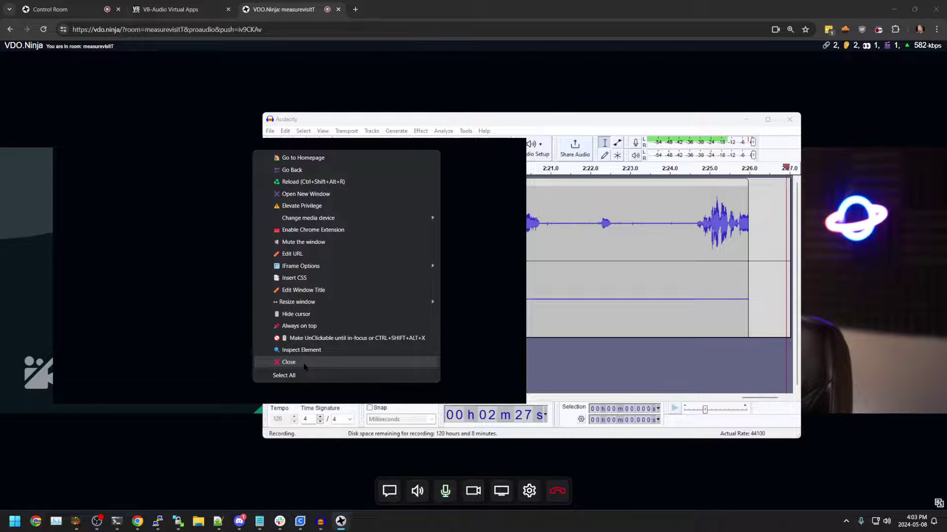
left_click(304, 364)
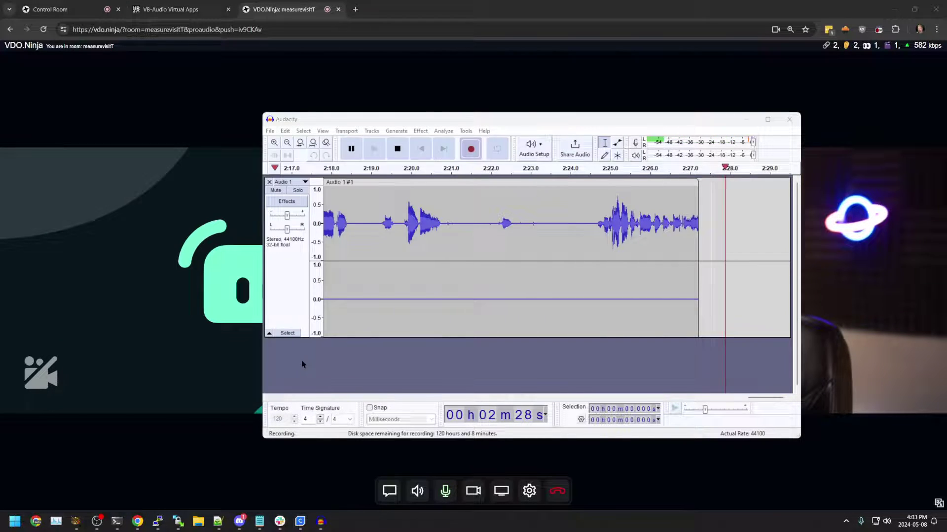
Load the pasted scene link with &novideo&style=2 in a new browser tab.
left_click(355, 10)
key("ctrl+v")
type("&style=")
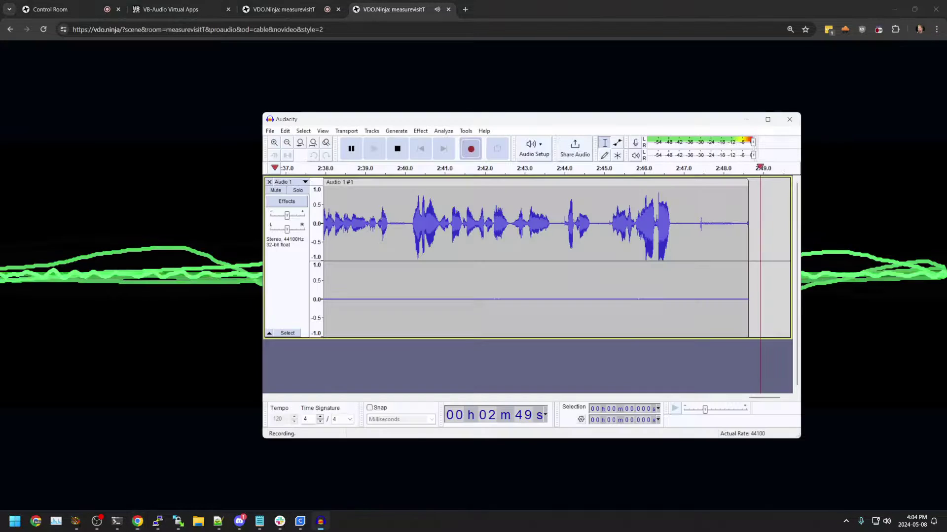
Drag the Audacity recording window mostly off the right edge of the screen.
left_click_drag(448, 119, 381, 351)
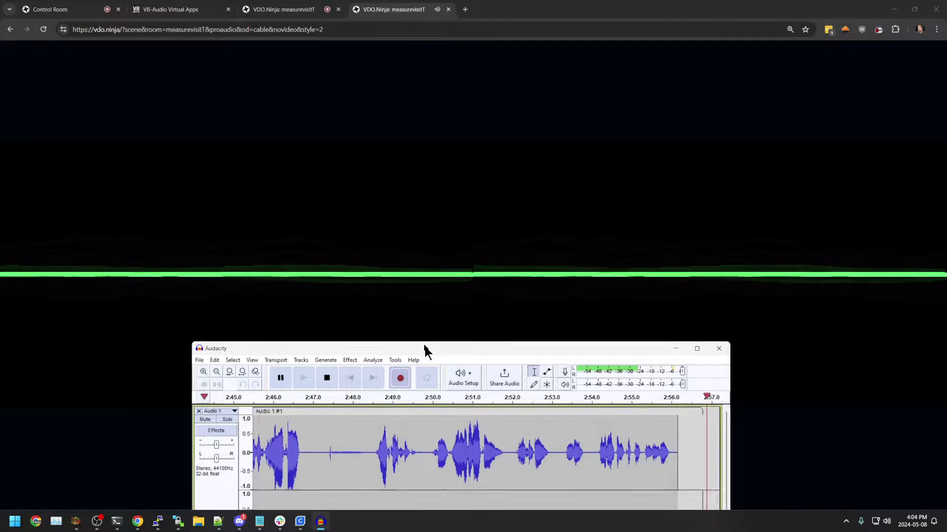
left_click_drag(426, 353, 375, 180)
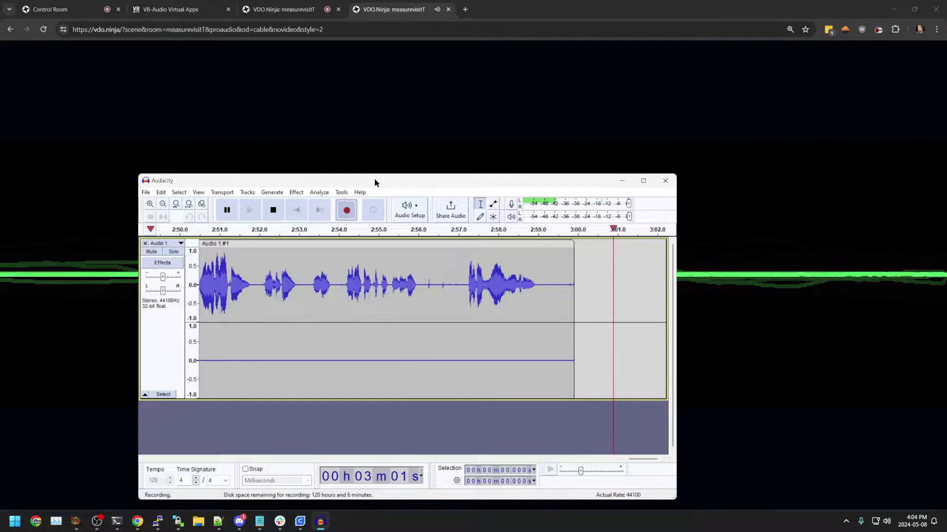
left_click_drag(374, 182, 946, 133)
left_click(63, 8)
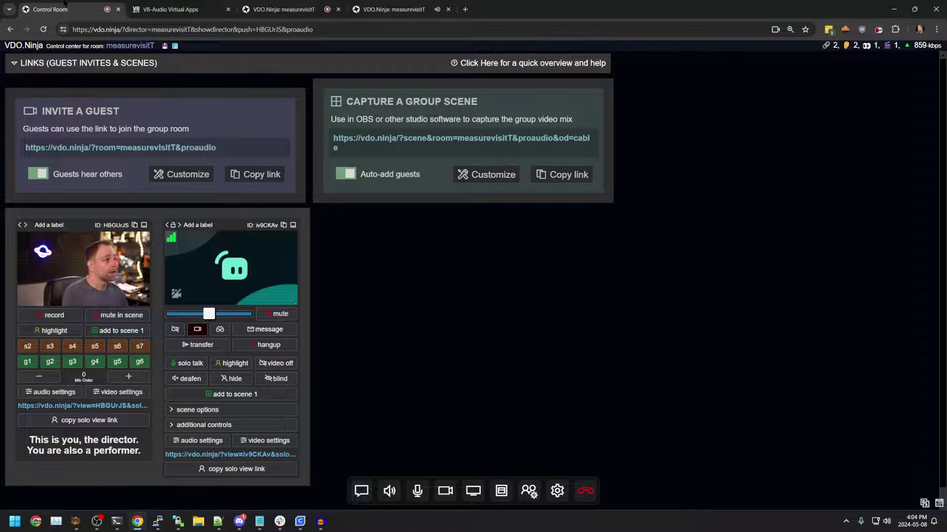
key("ctrl+Tab")
key("ctrl+Tab")
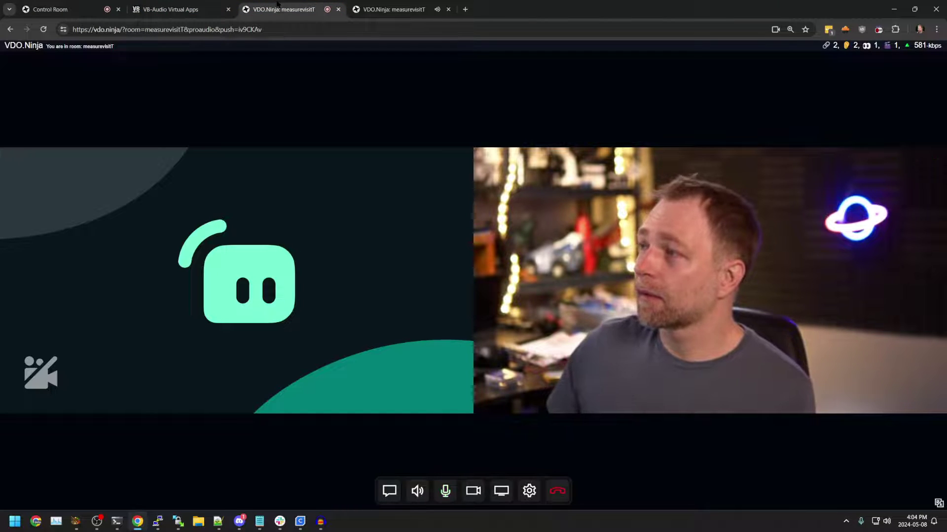
left_click_drag(924, 135, 547, 168)
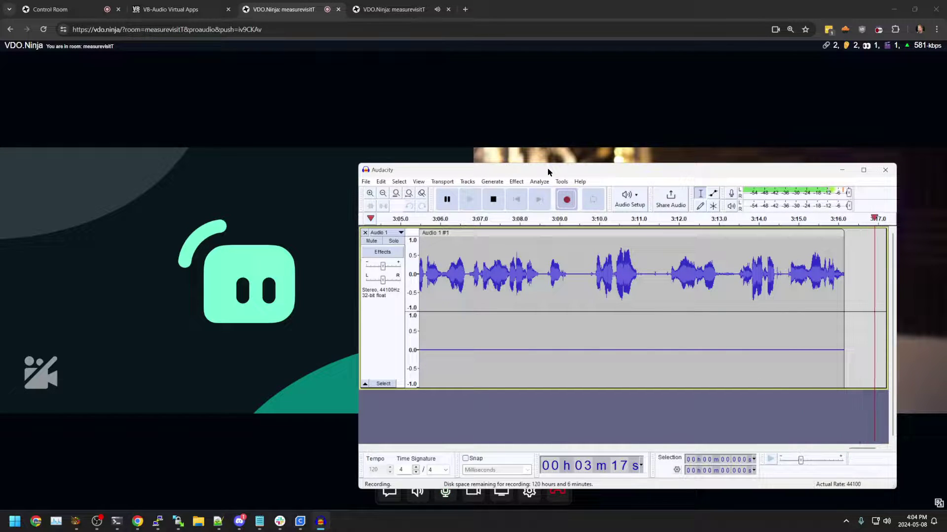
left_click(49, 9)
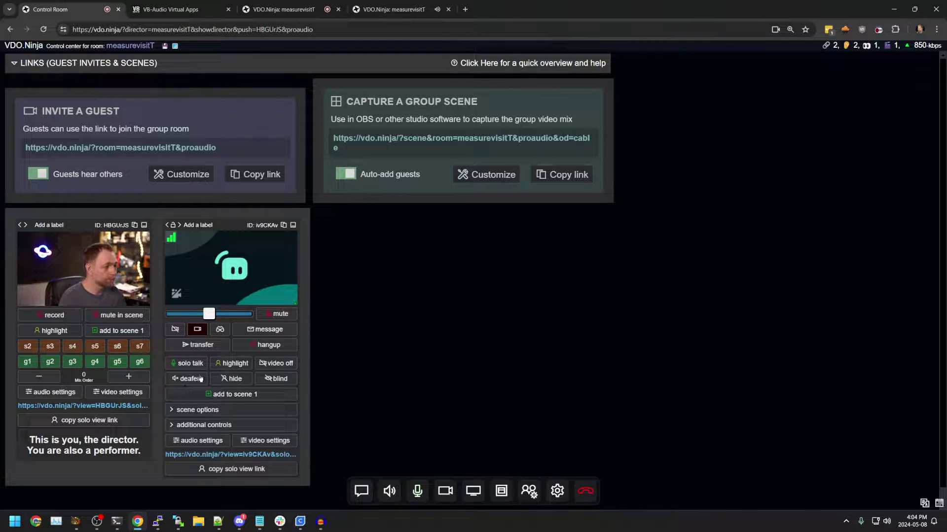
Expand the guest's additional controls and make a short local recording at the default bitrate.
left_click(196, 426)
scroll(200, 422, "down", 1)
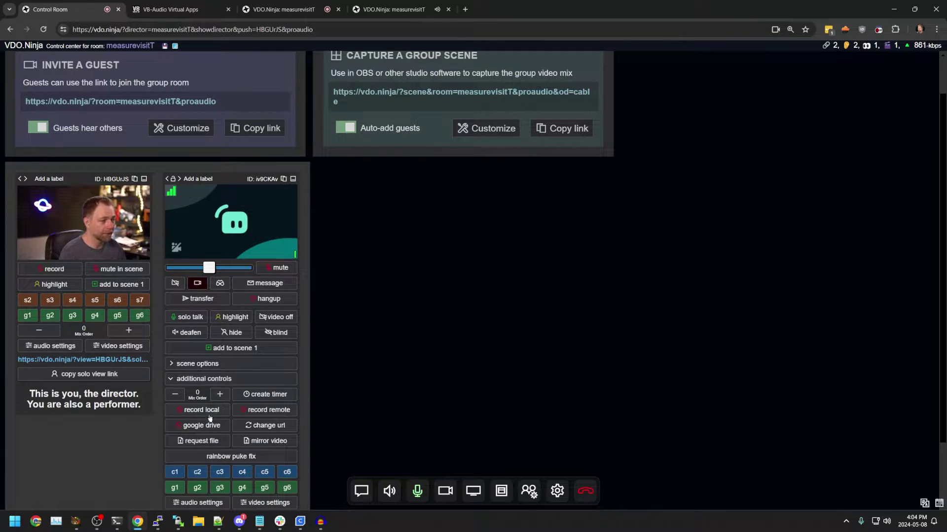
left_click(211, 411)
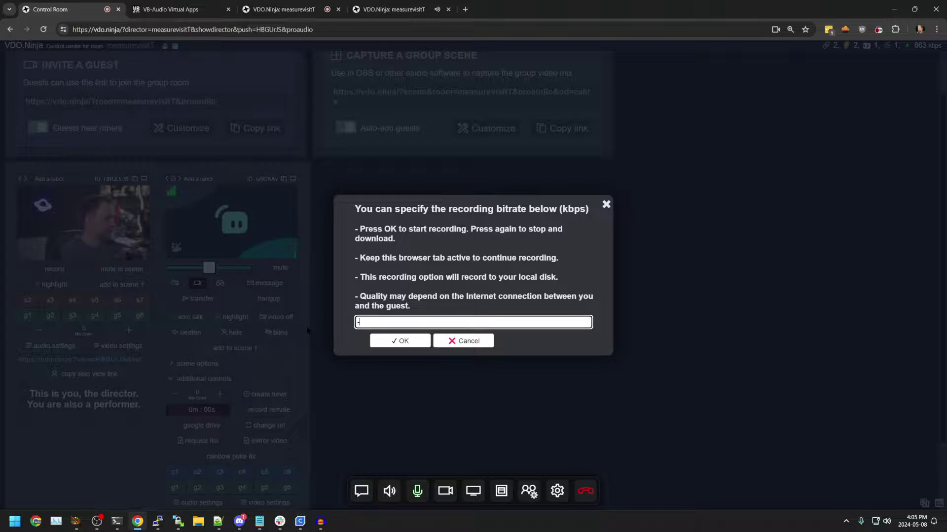
type("128")
left_click(400, 343)
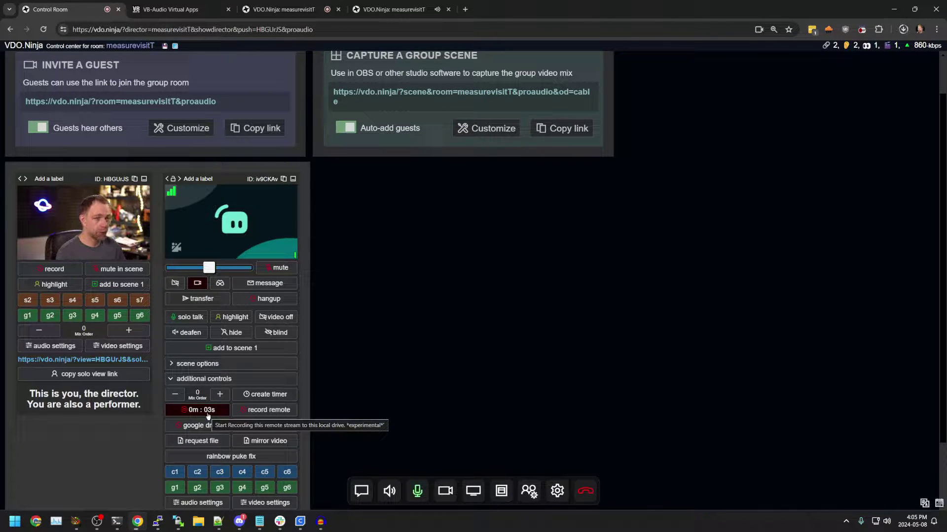
left_click(201, 410)
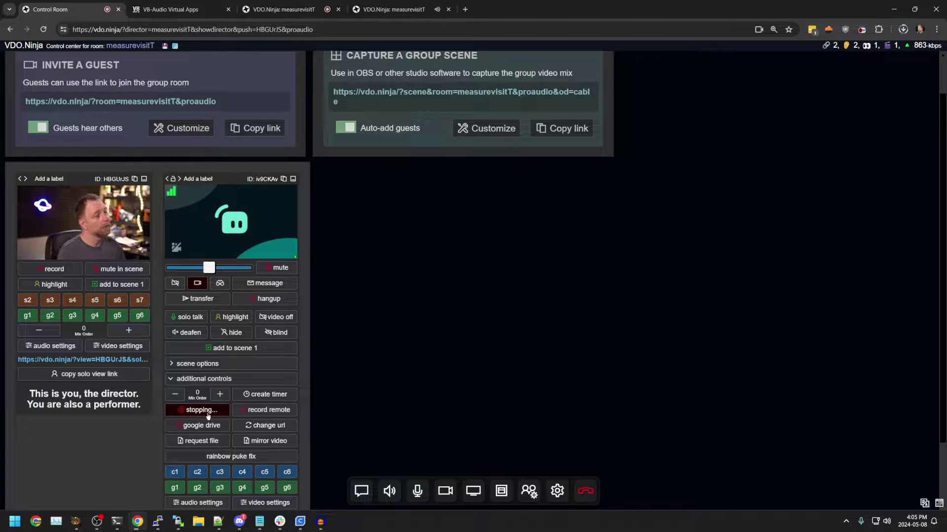
Restart the guest's local recording with a new bitrate value.
left_click(206, 413)
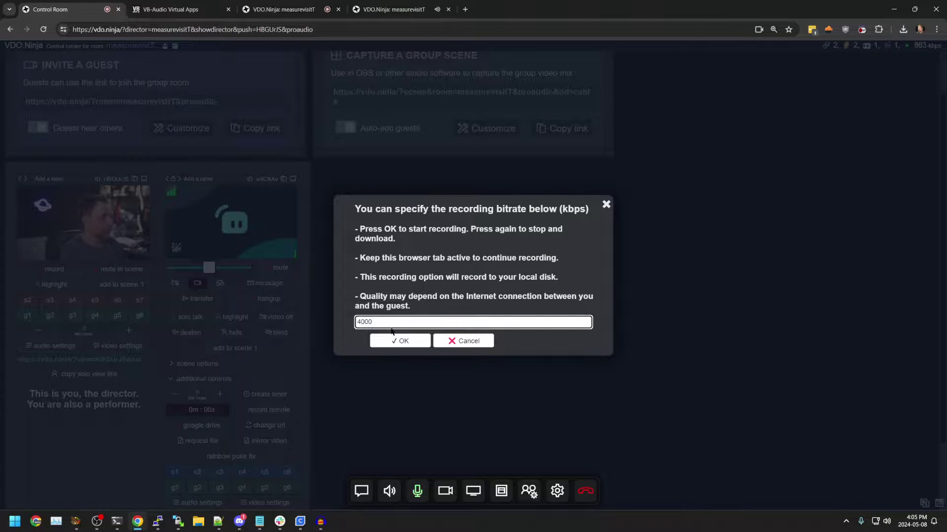
left_click_drag(391, 330, 333, 337)
left_click(393, 345)
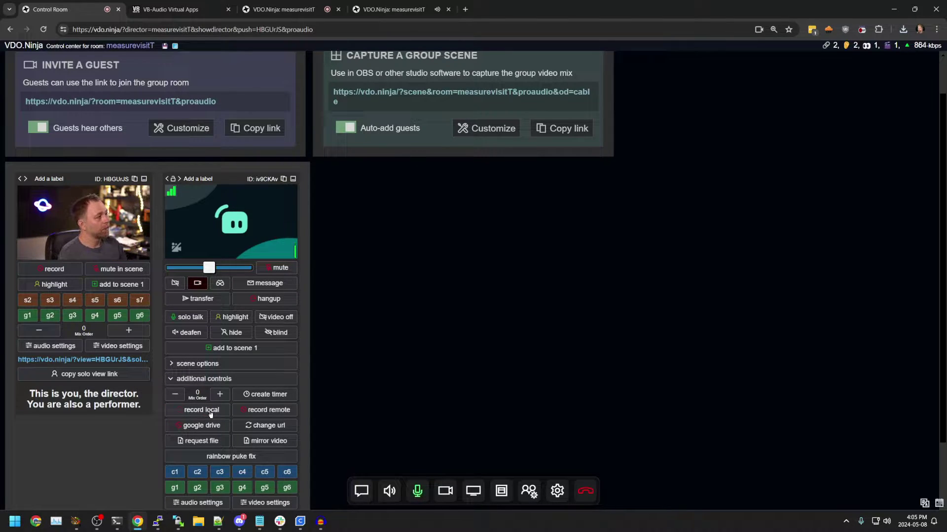
scroll(210, 415, "up", 1)
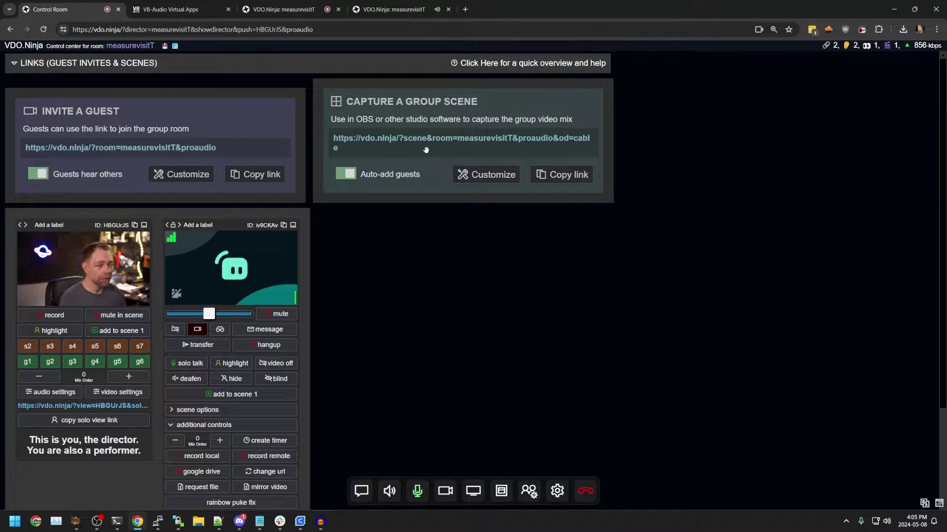
right_click(426, 150)
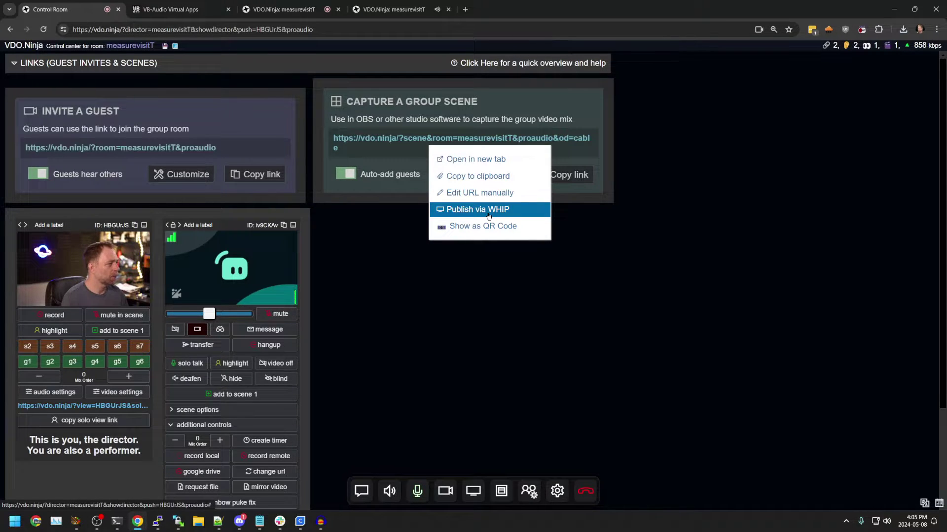
key("Escape")
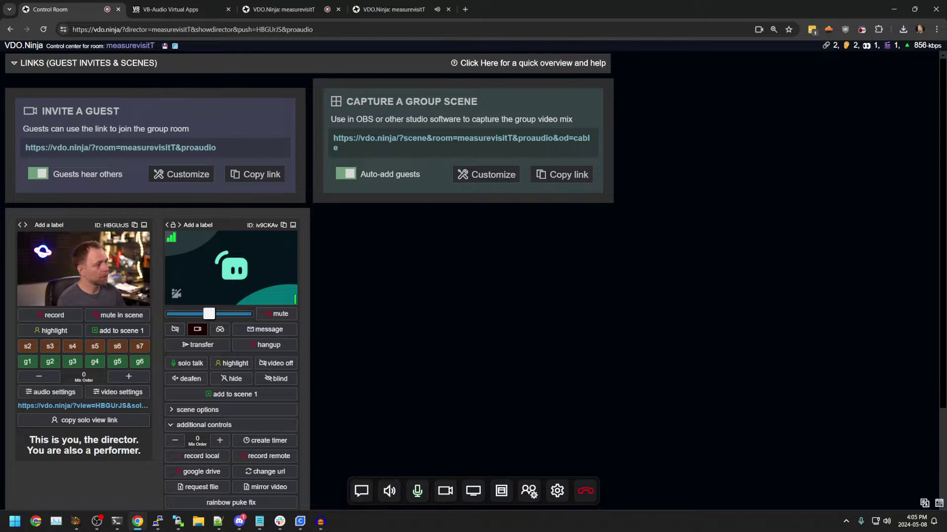